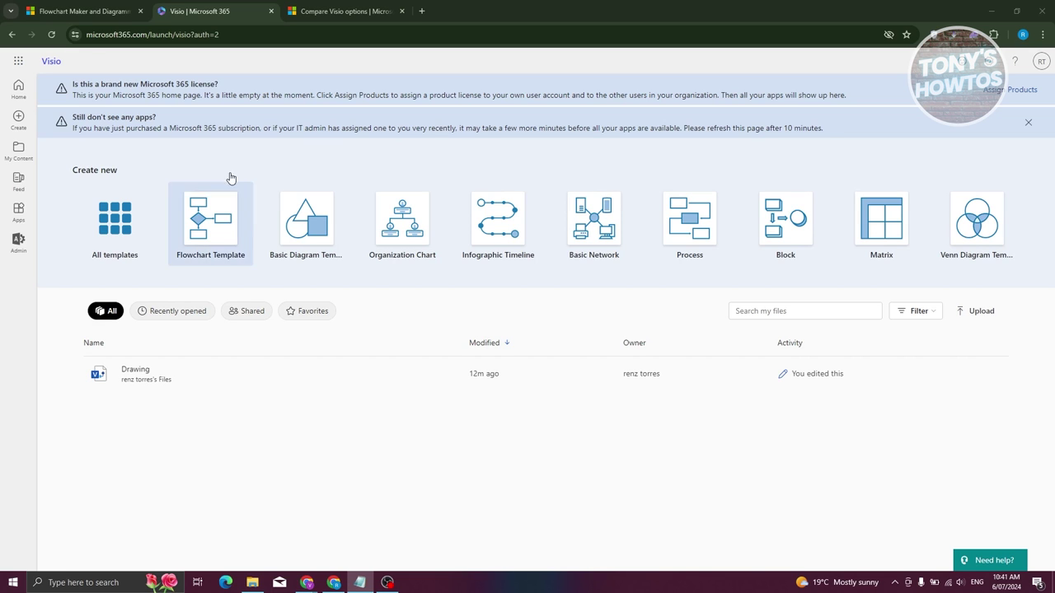
- Compare the pricing and included features of Visio in Microsoft 365, Visio Plan 1 and Visio Plan 2
click(363, 10)
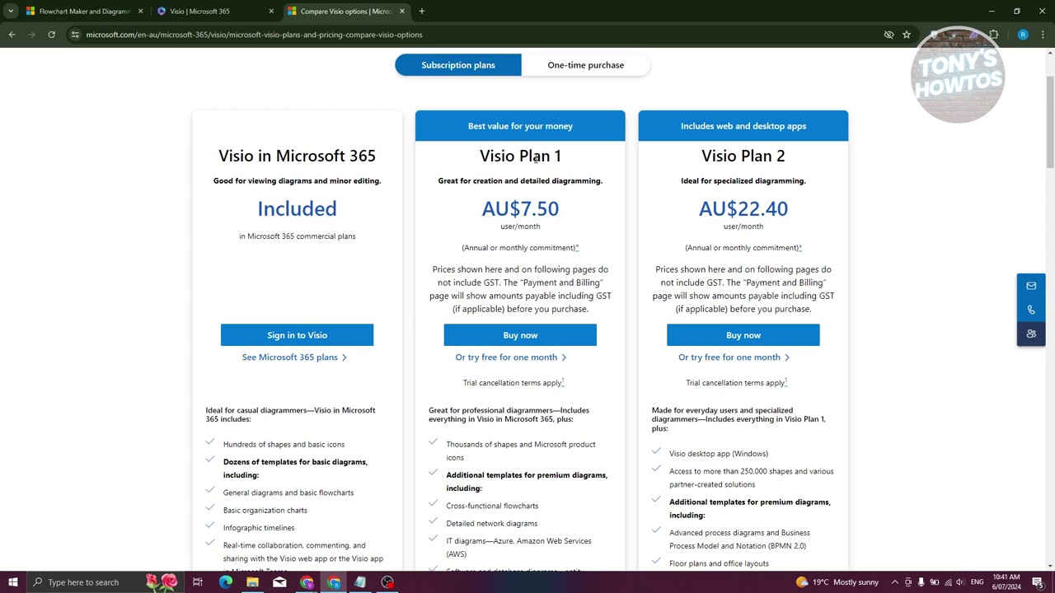
drag(470, 165, 596, 158)
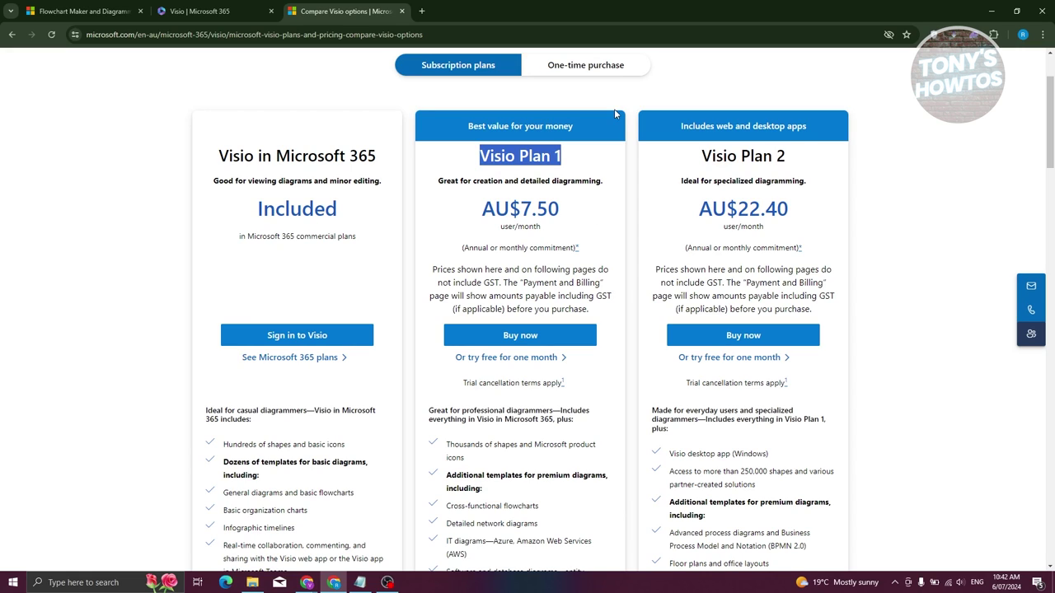
click(916, 211)
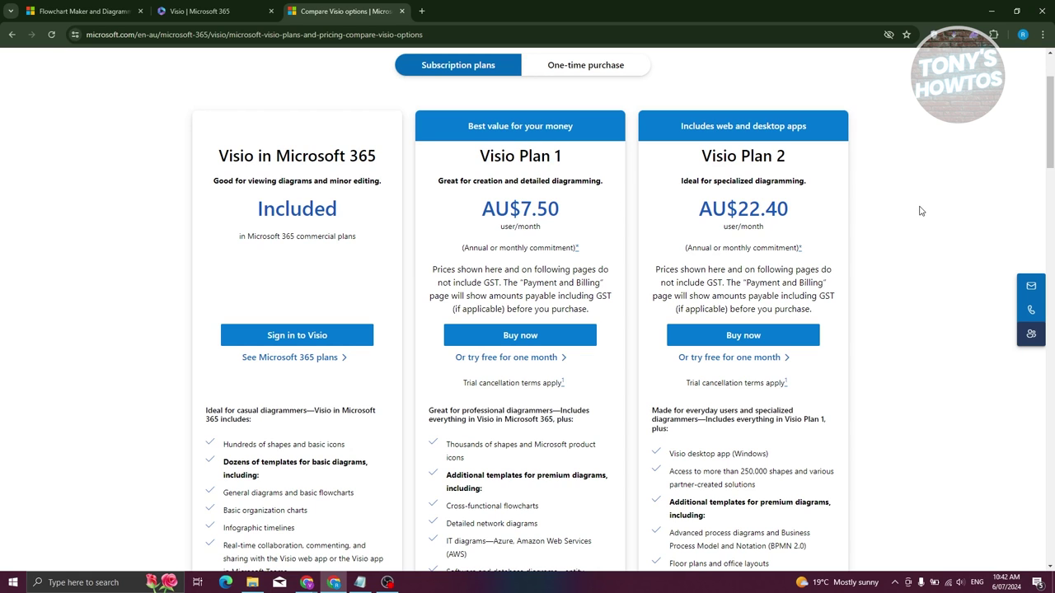
scroll(848, 239, down, 3)
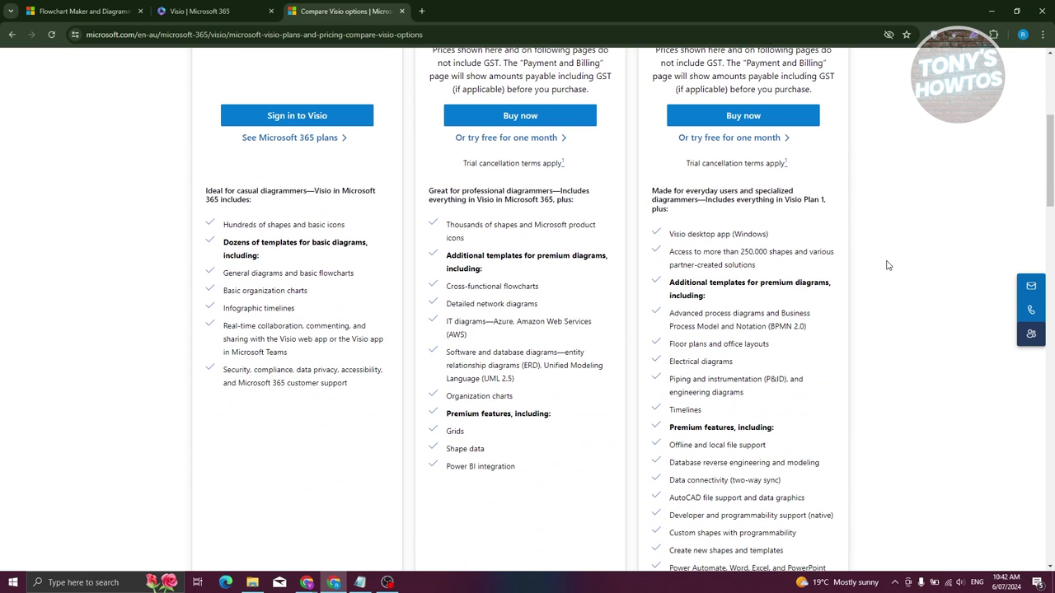
scroll(888, 264, down, 2)
scroll(875, 286, up, 5)
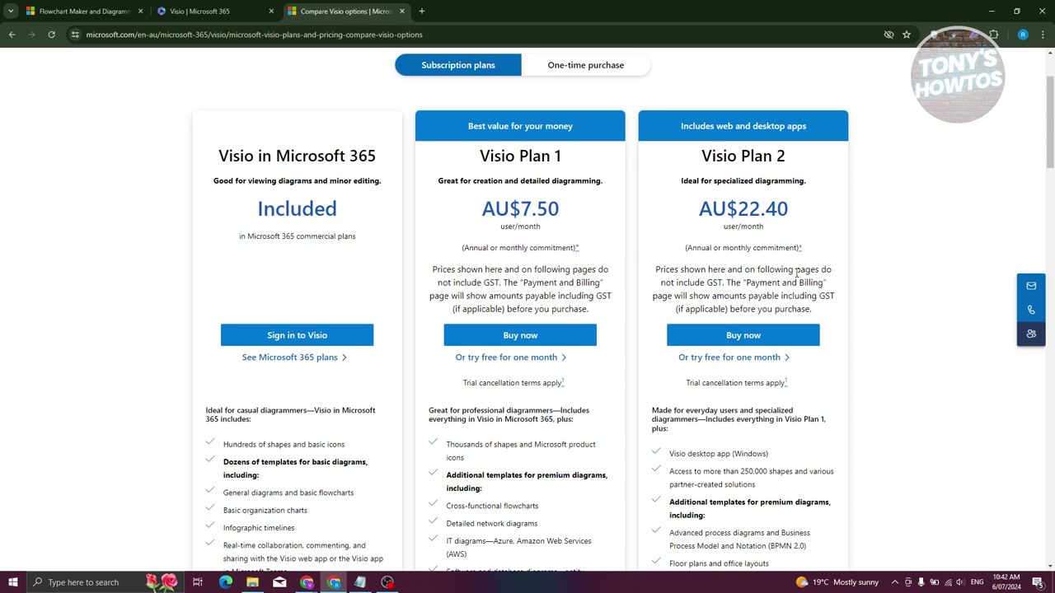
scroll(796, 218, down, 3)
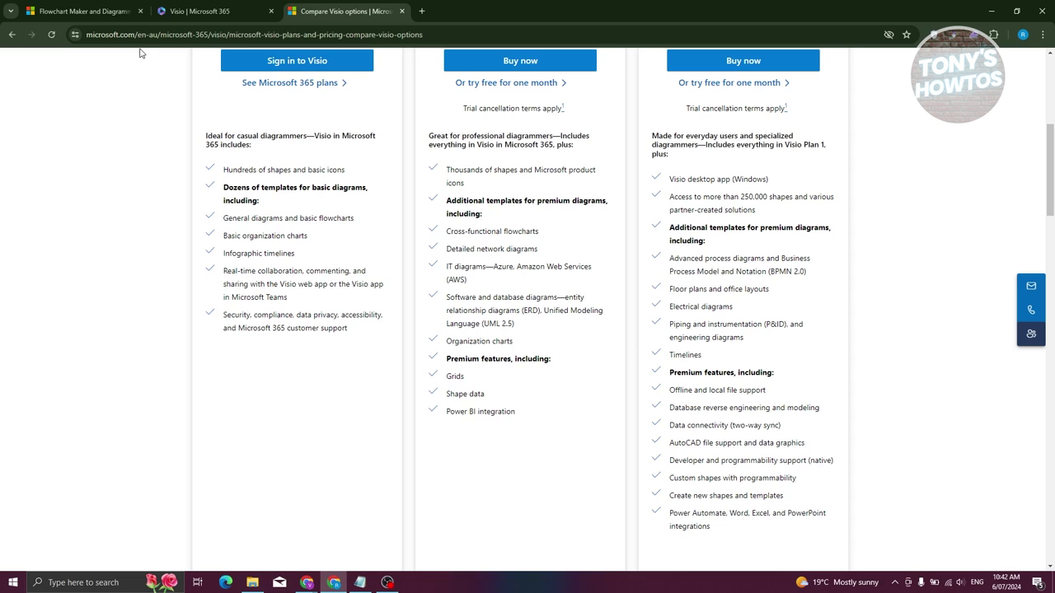
mouse_move(242, 5)
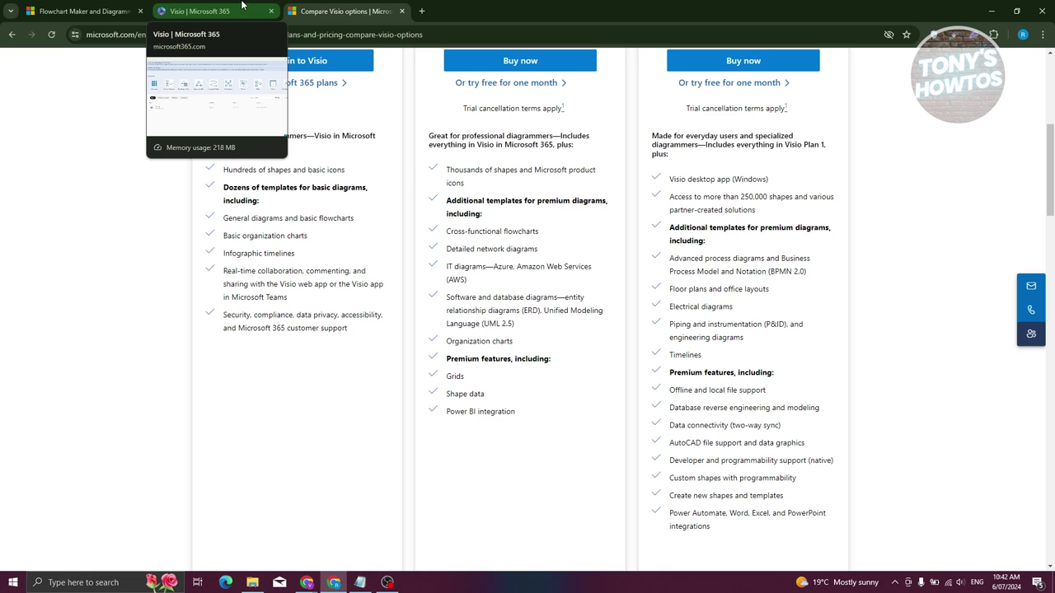
scroll(158, 388, up, 3)
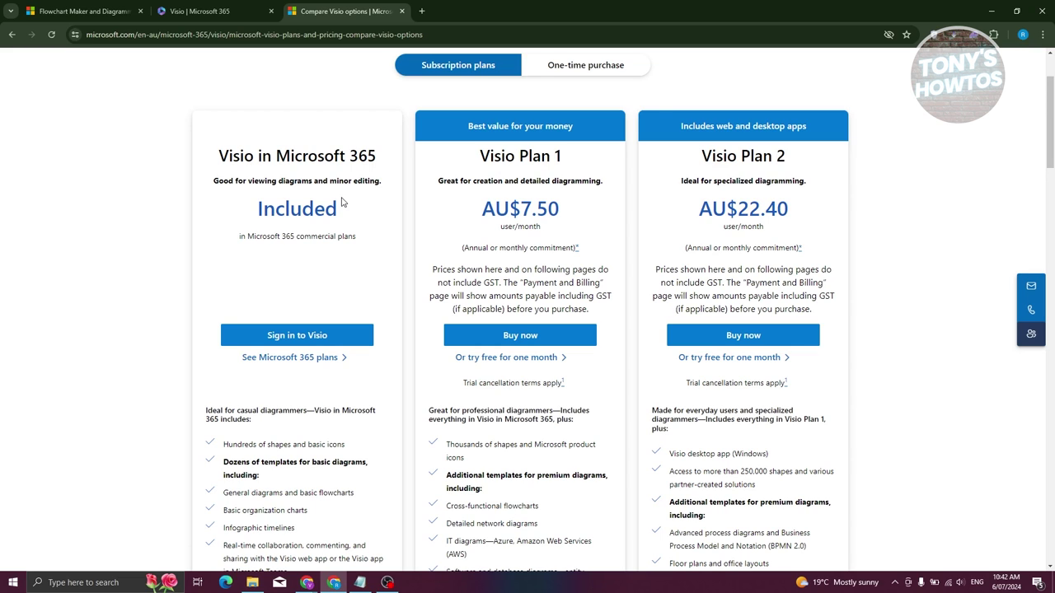
- Go back to Microsoft 365 and look over its Home page and the recommended templates on the Create page
click(206, 10)
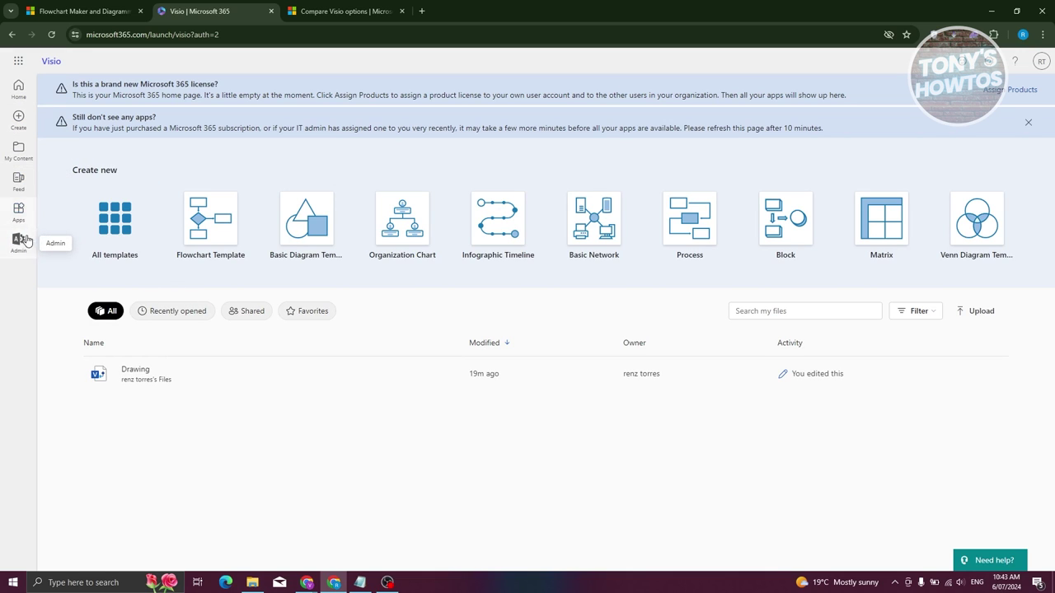
click(18, 87)
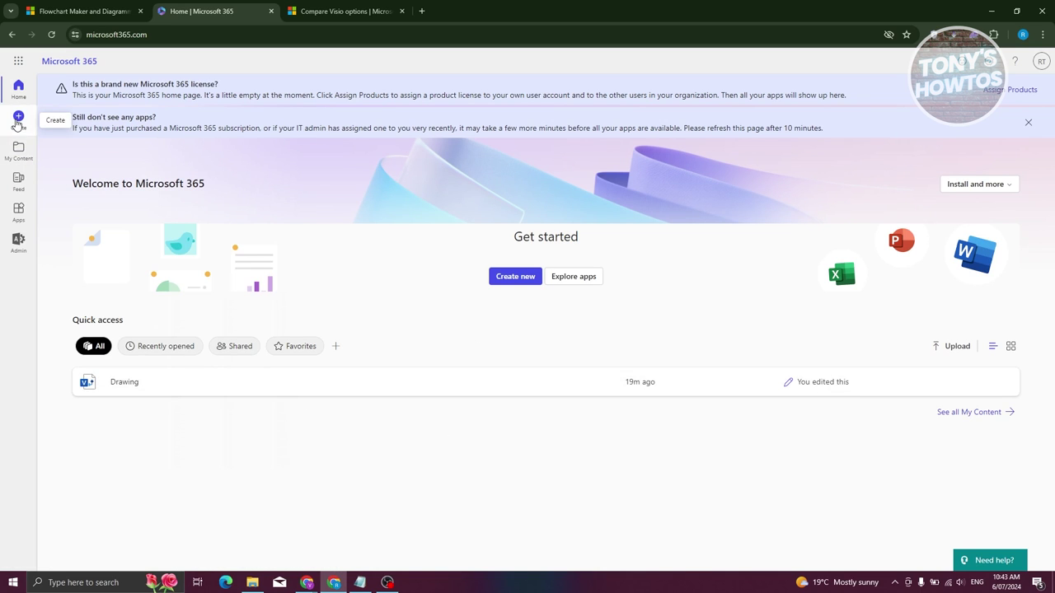
click(18, 120)
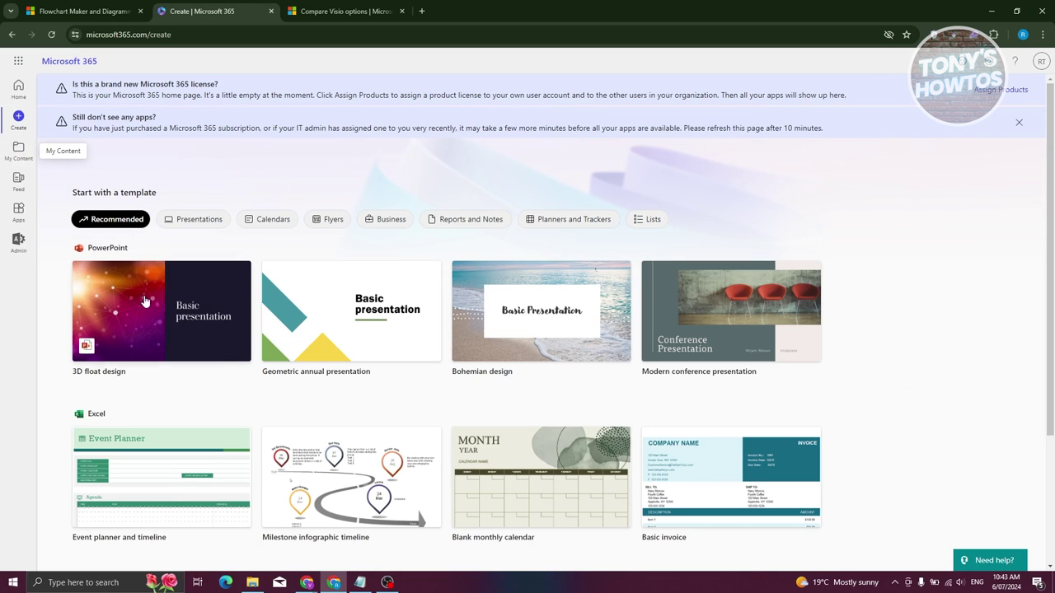
scroll(466, 511, down, 2)
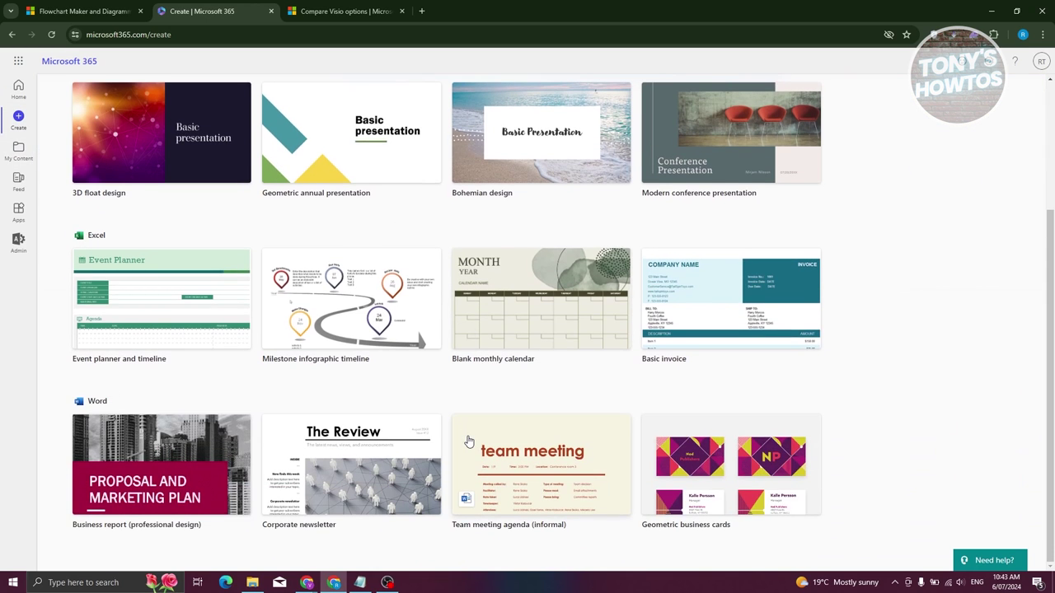
scroll(468, 442, up, 1)
scroll(468, 442, up, 1)
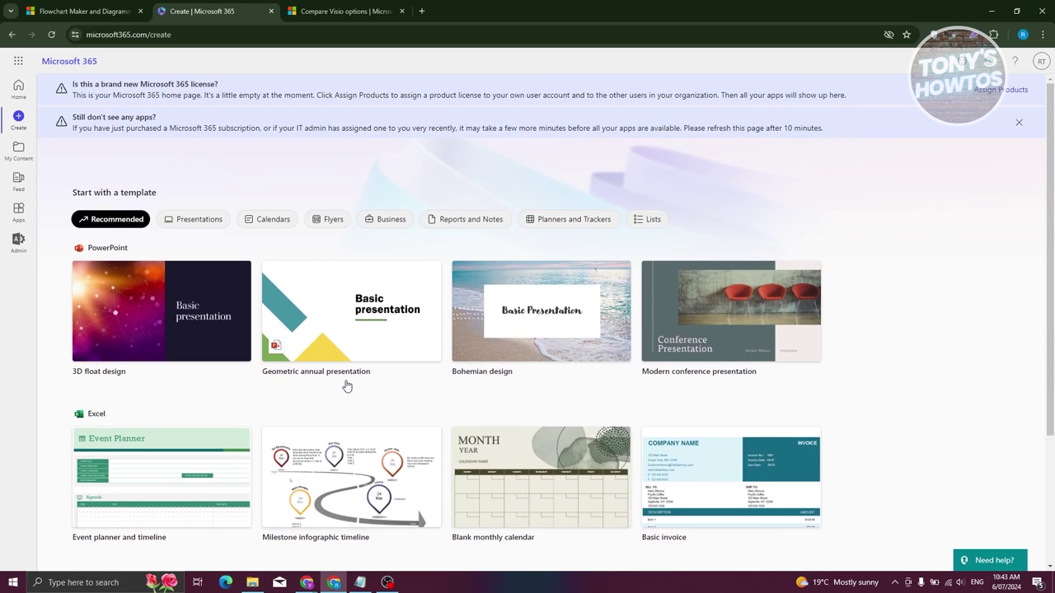
- Browse the Presentations, Calendars and Flyers template categories and return to the Recommended ones
click(213, 218)
click(269, 219)
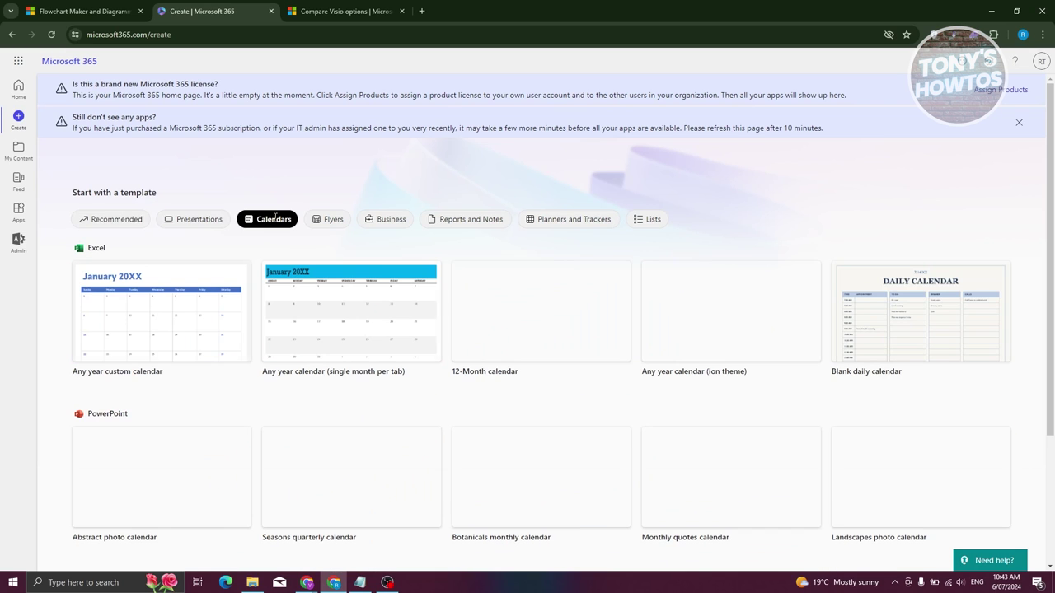
click(333, 219)
click(117, 219)
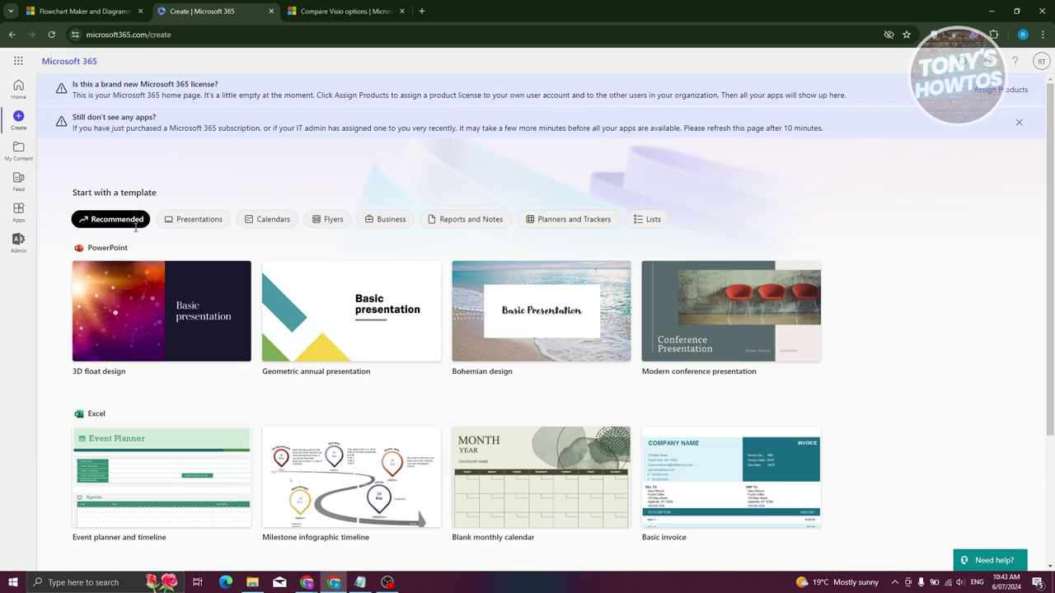
- Look through the My Content page, including its Recently opened, Shared, Favorites and People views
click(18, 148)
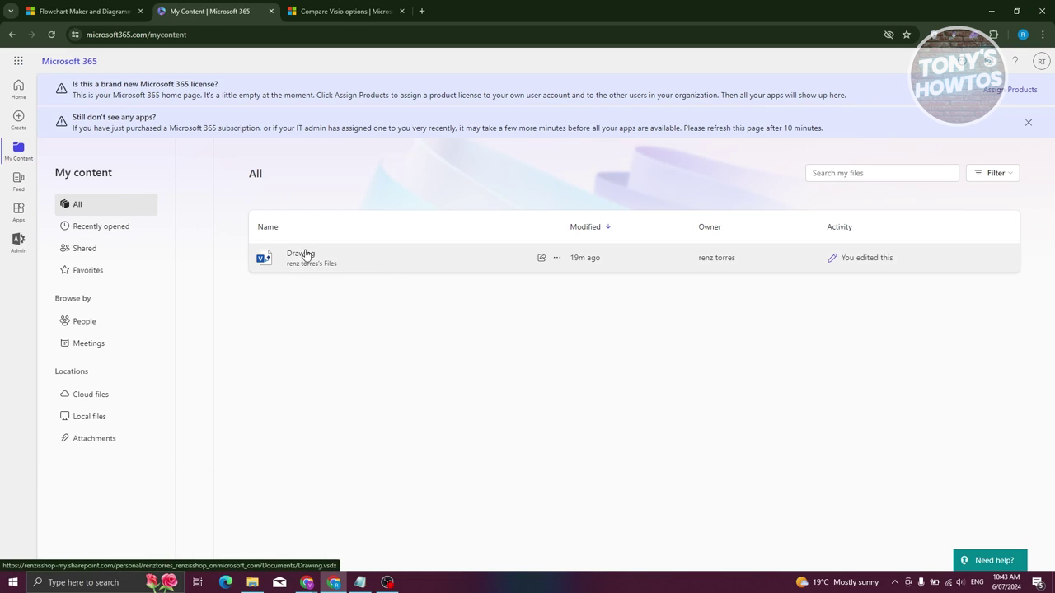
click(129, 226)
click(90, 247)
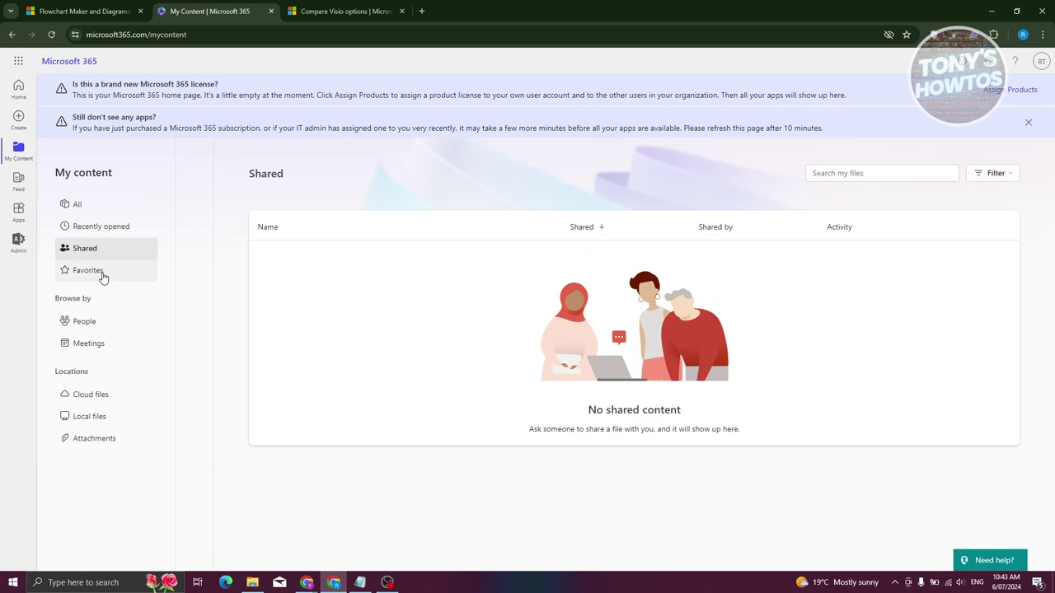
click(101, 273)
click(104, 325)
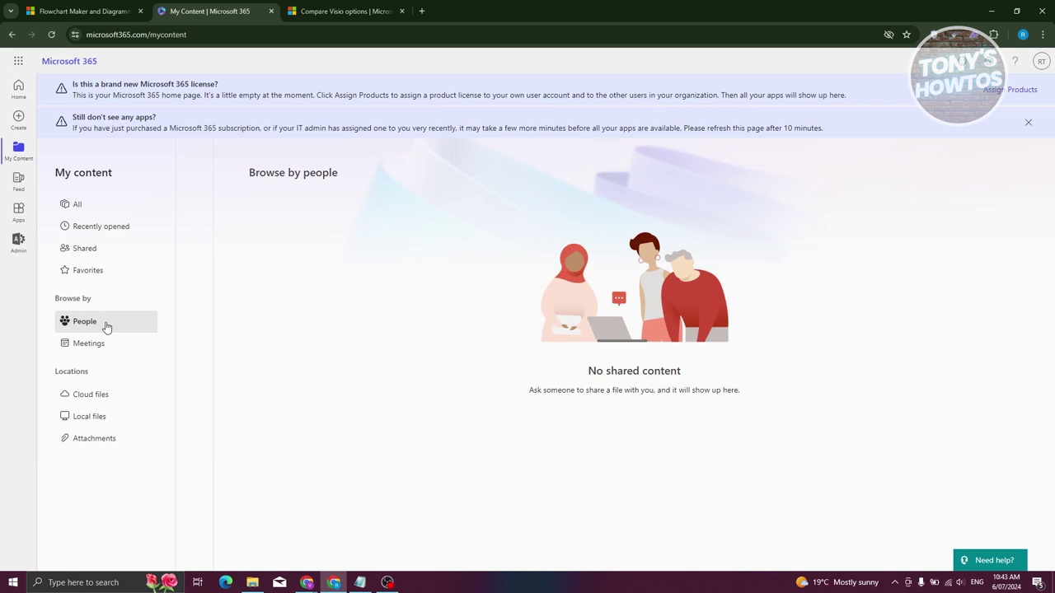
- View the Feed and Apps pages, open and close the Admin page, and check the app launcher
click(19, 190)
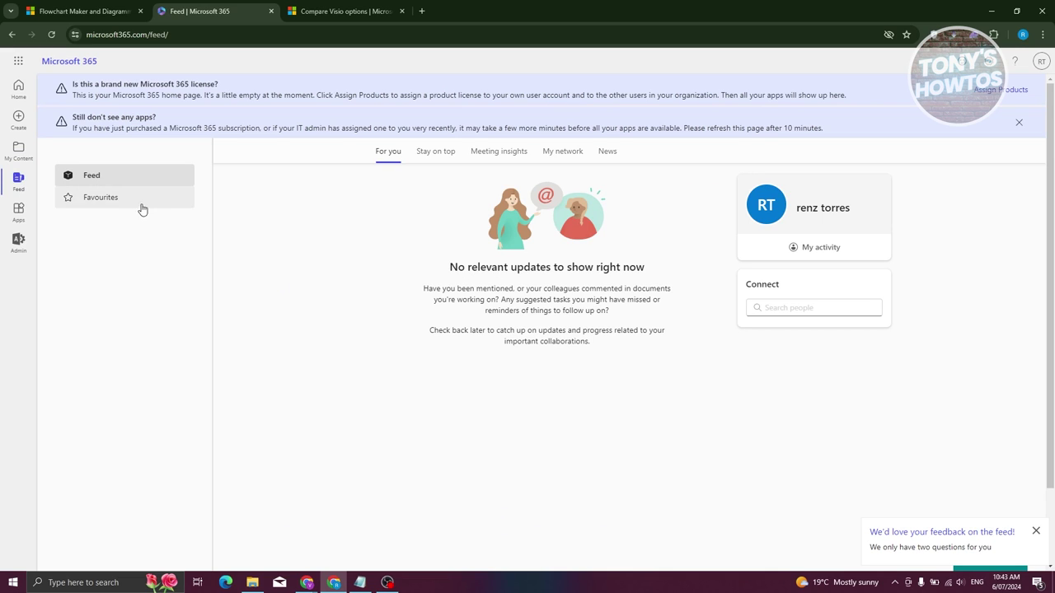
click(17, 213)
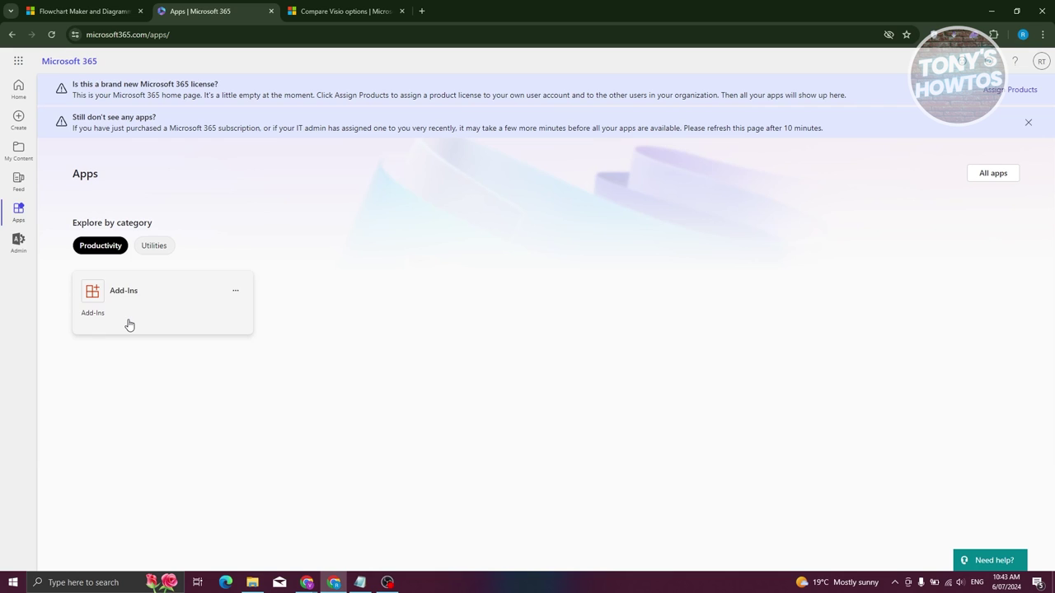
click(18, 240)
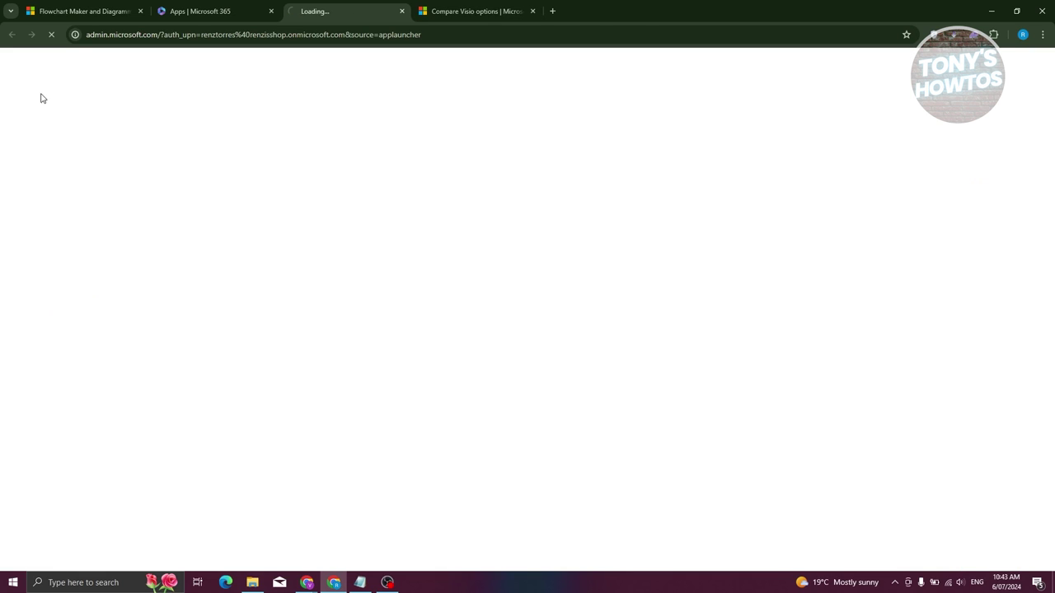
click(401, 11)
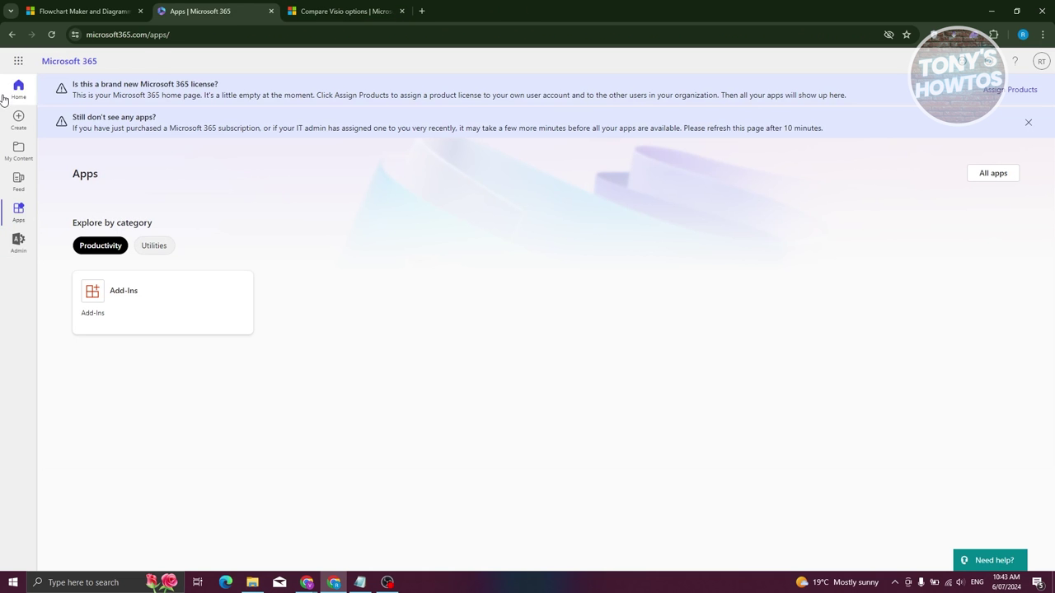
click(18, 66)
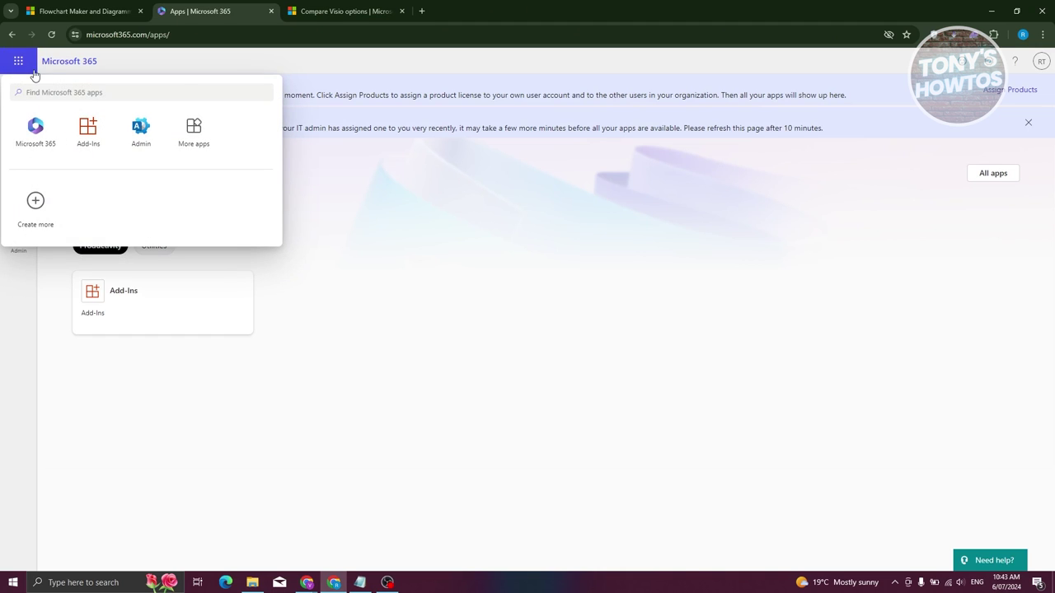
click(492, 233)
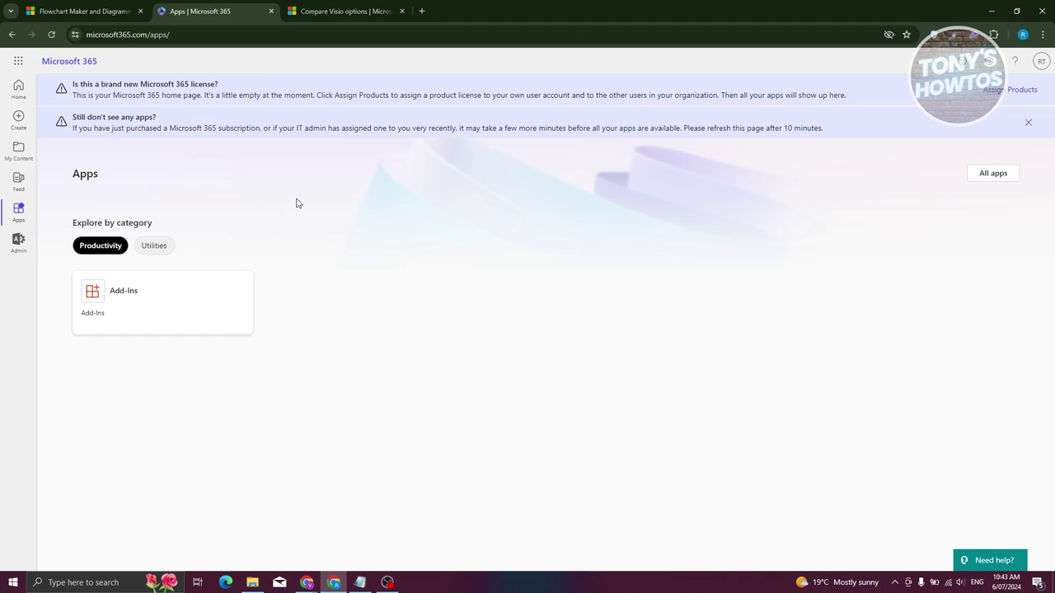
- Review the PowerPoint, Excel and Word templates on the Create page, reopening it with Create new on the Home page
click(19, 116)
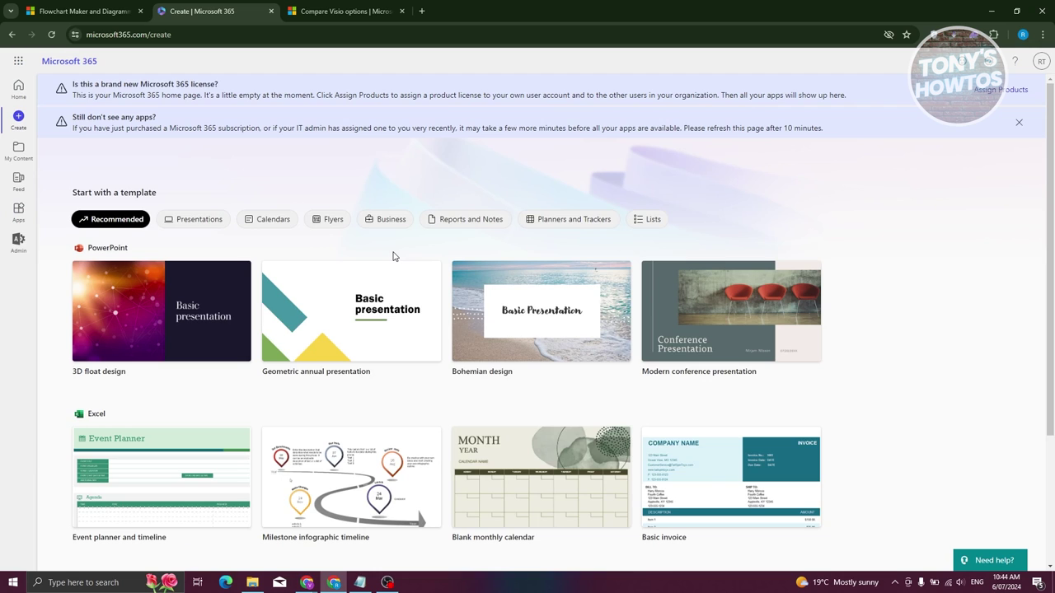
scroll(393, 256, down, 2)
scroll(355, 403, up, 2)
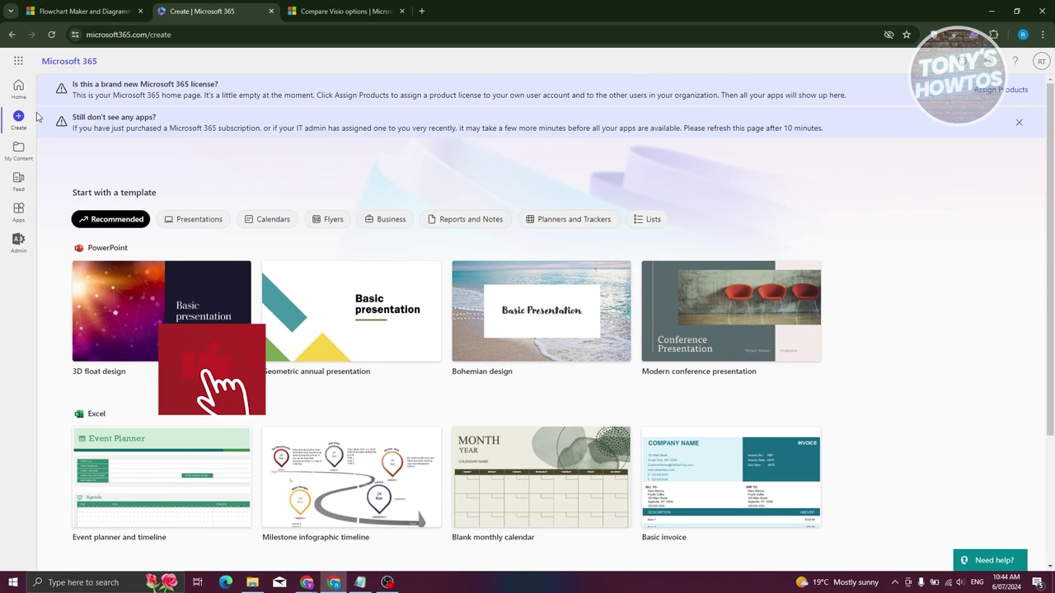
click(19, 85)
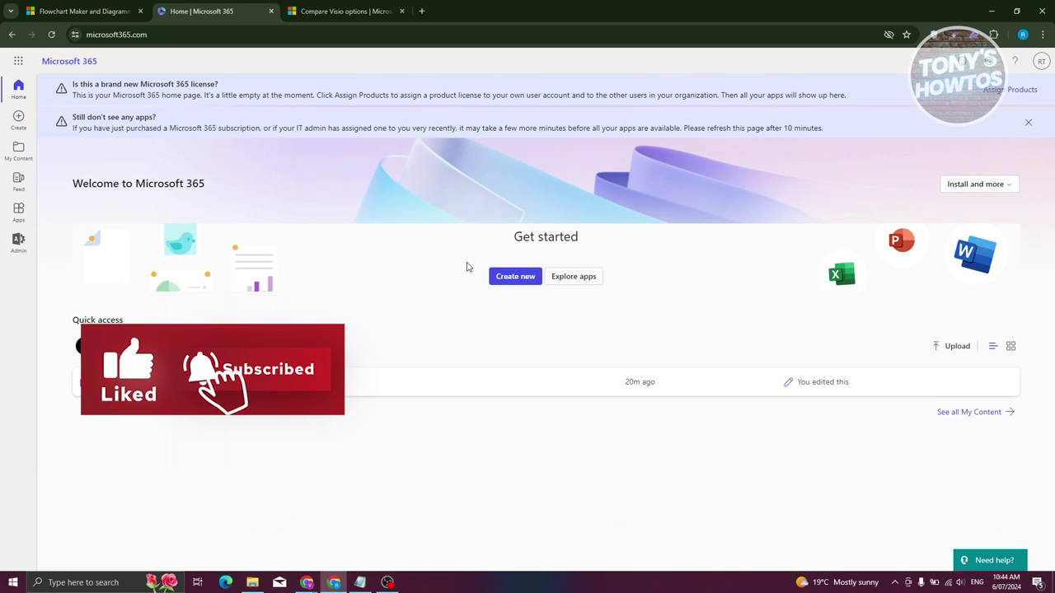
click(519, 277)
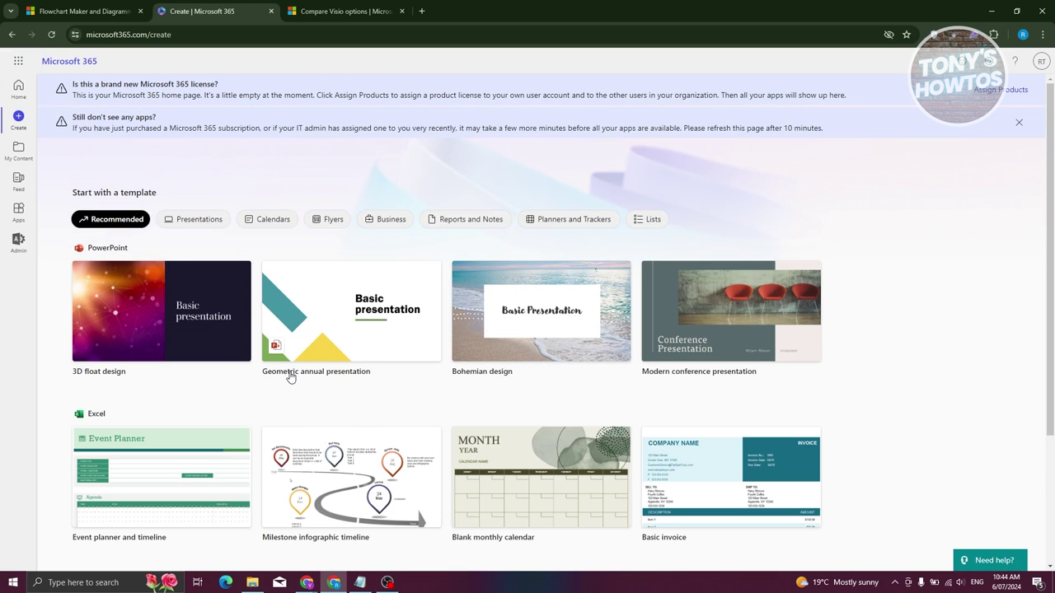
scroll(279, 378, down, 1)
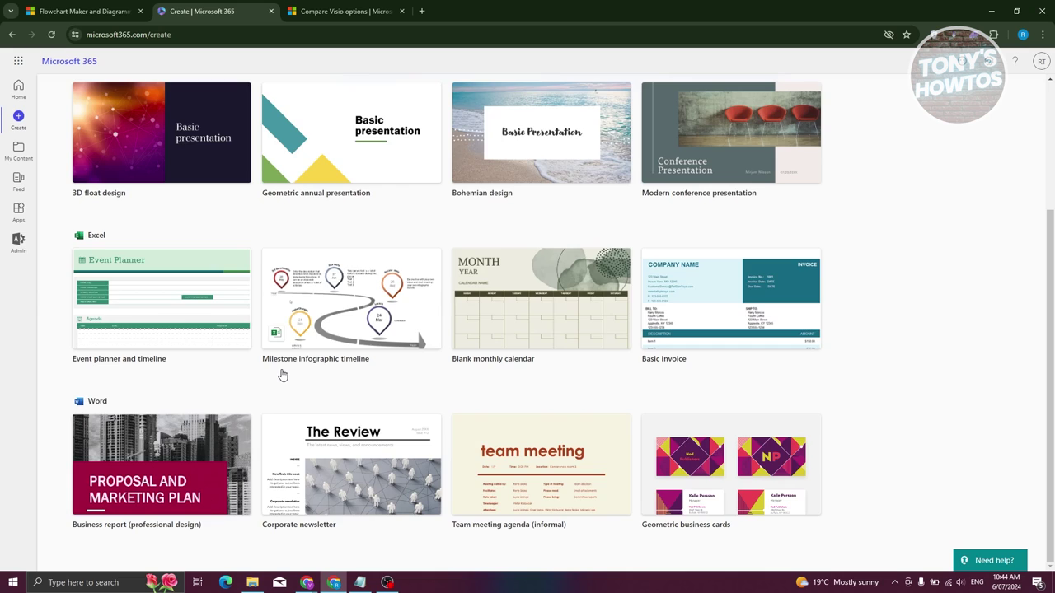
scroll(282, 375, up, 3)
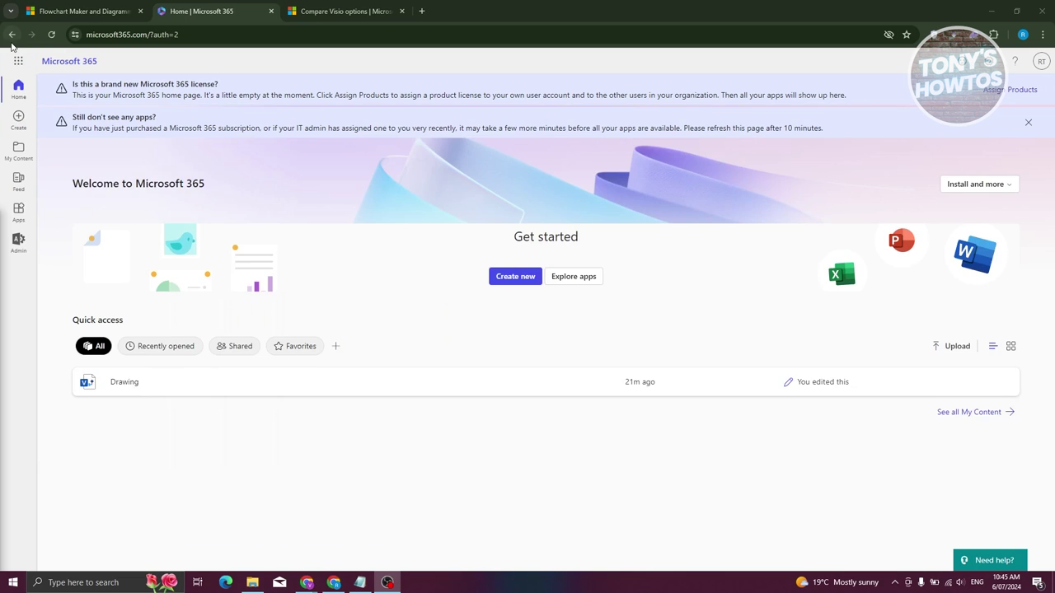
- Close the Flowchart Maker browser tab and return to the Visio start page after viewing its All templates page
click(11, 34)
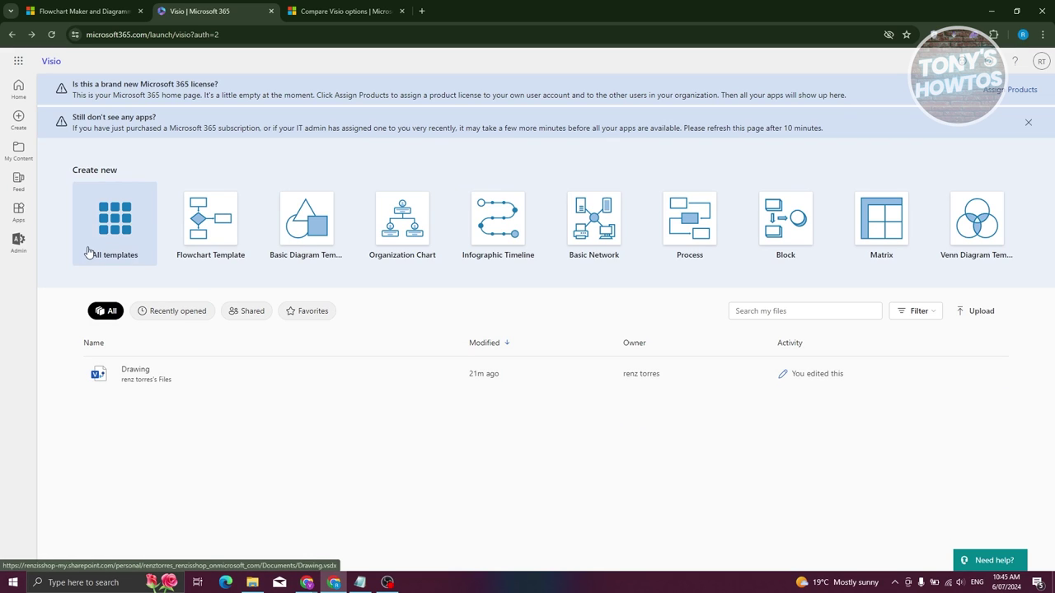
click(105, 221)
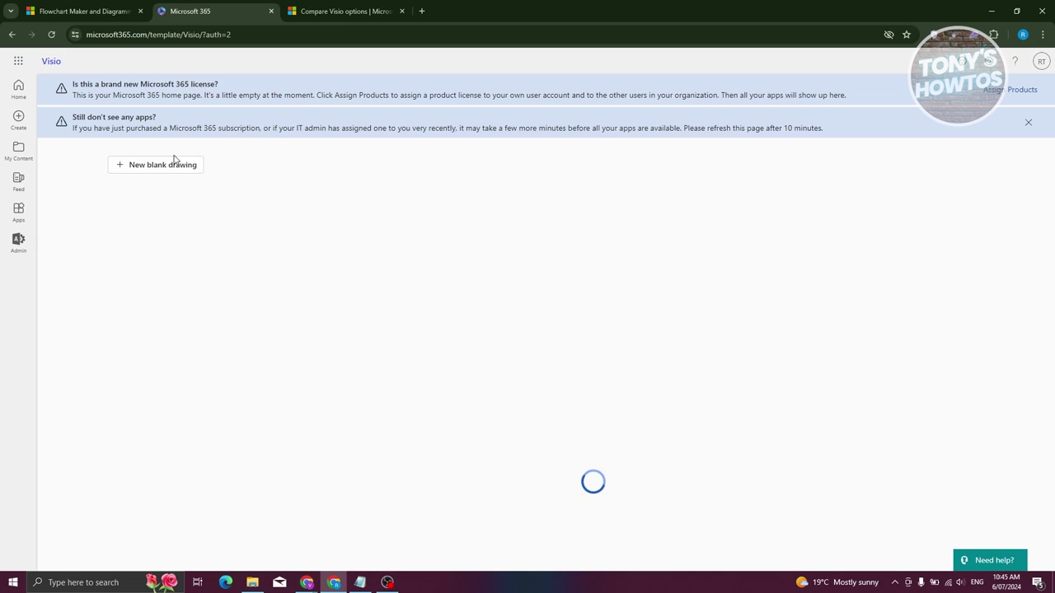
click(140, 12)
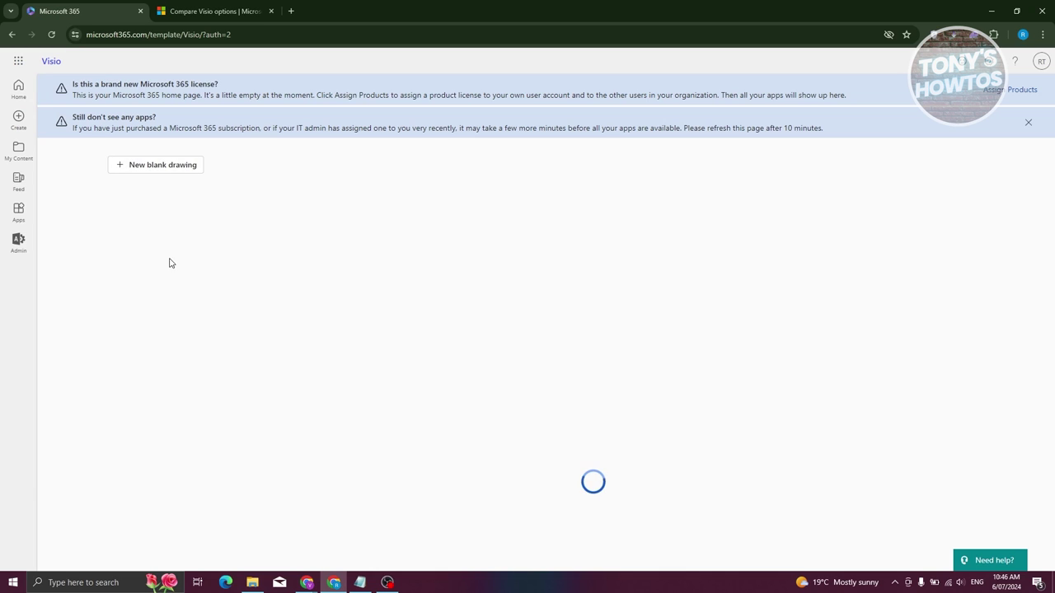
click(150, 165)
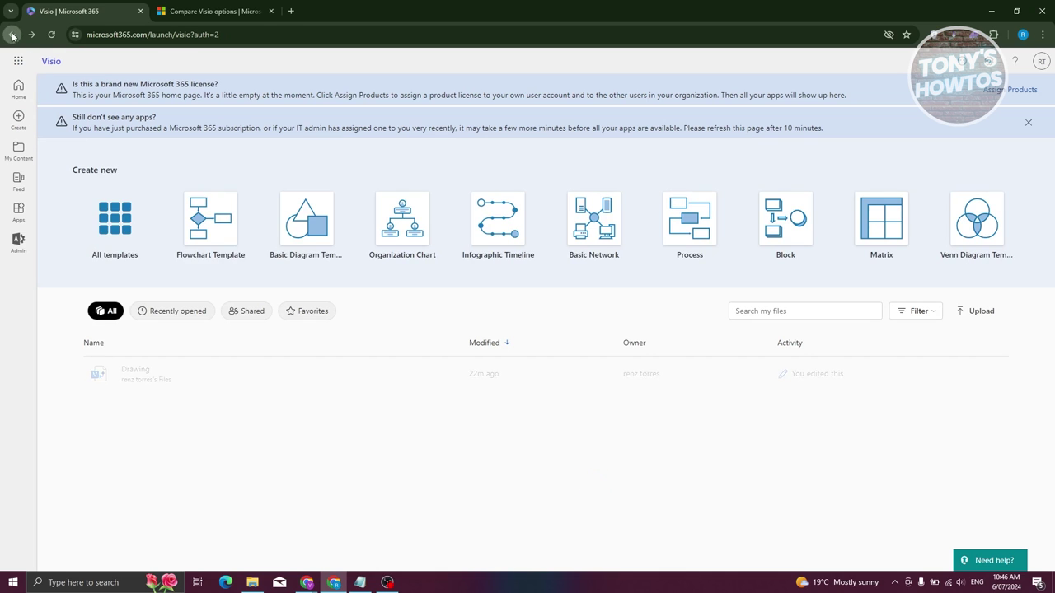
drag(125, 246, 176, 285)
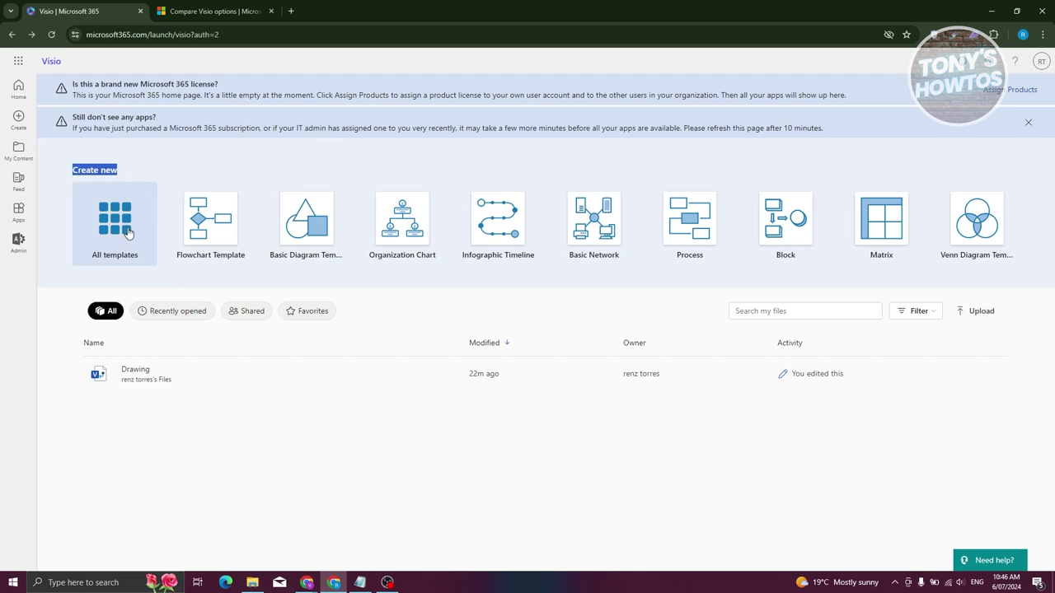
- Try to create a new drawing from the Flowchart Template, dismiss the error message and reload the Visio start page
click(192, 237)
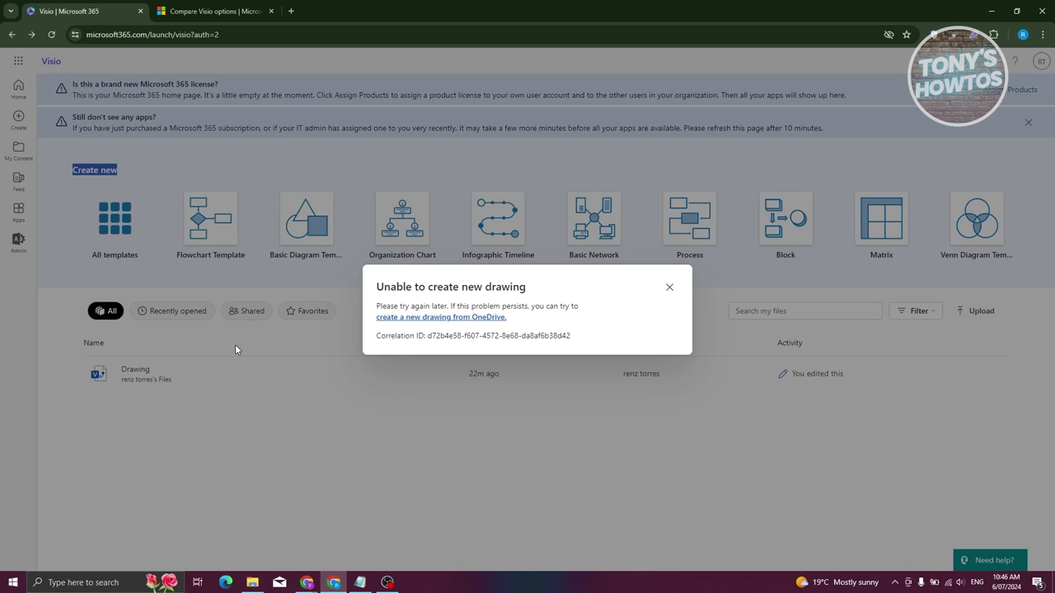
click(669, 288)
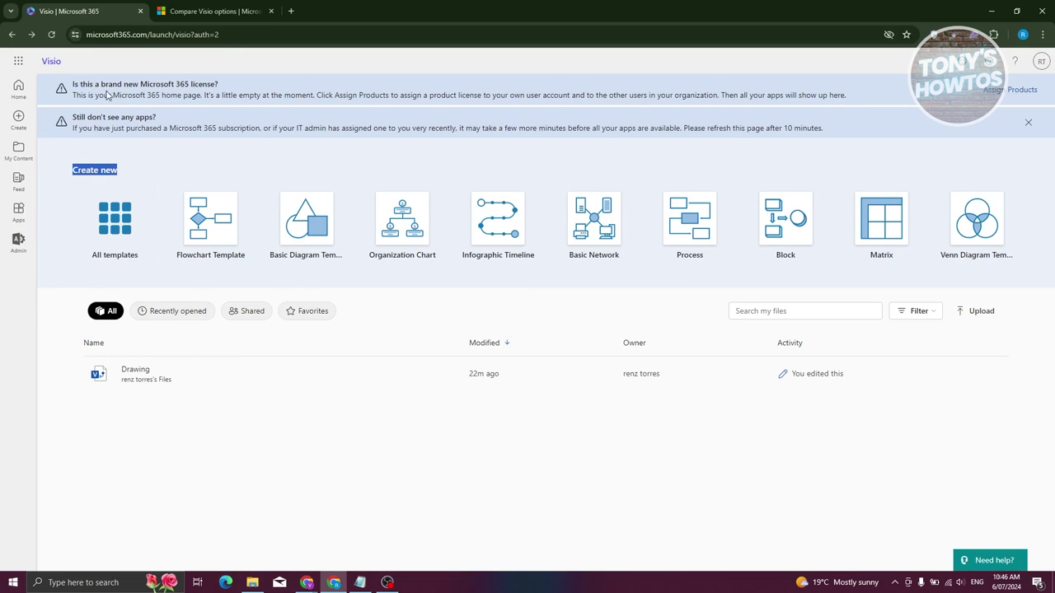
click(51, 34)
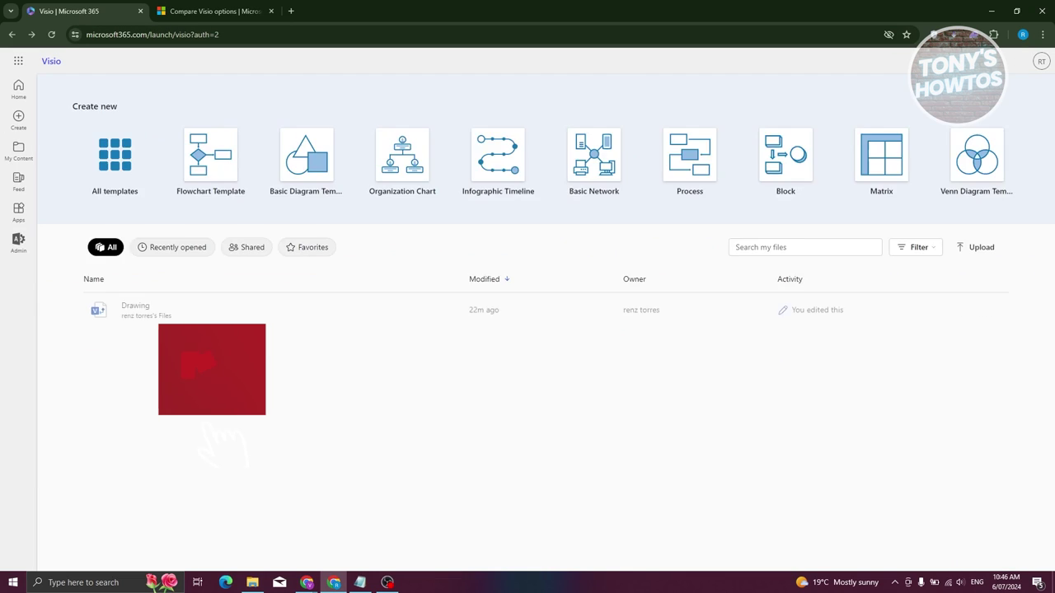
- Open the existing Drawing file and expand the Shapes pane to look through the Basic Shapes
click(135, 371)
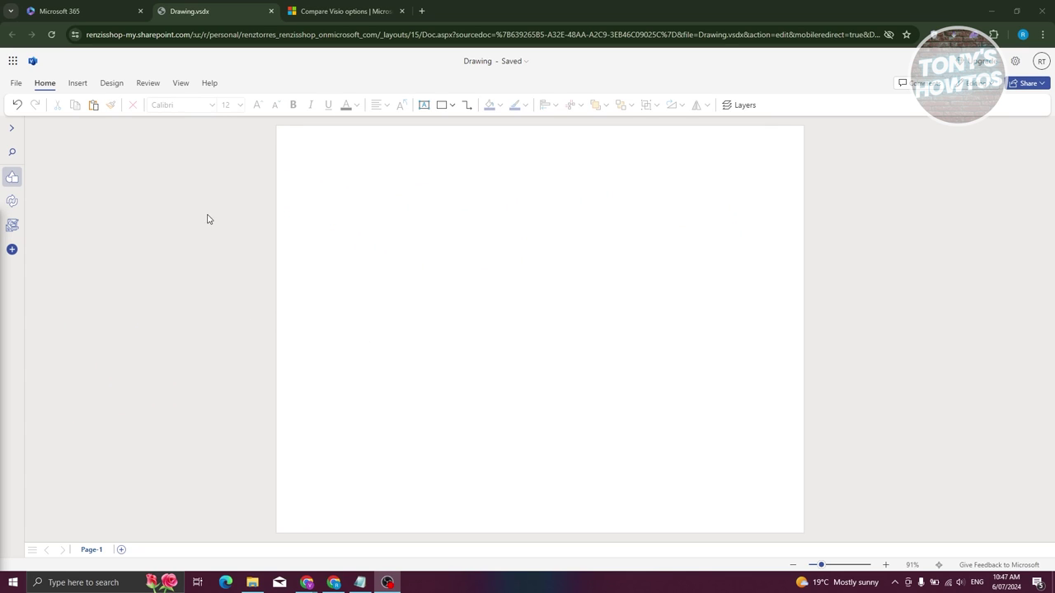
click(186, 184)
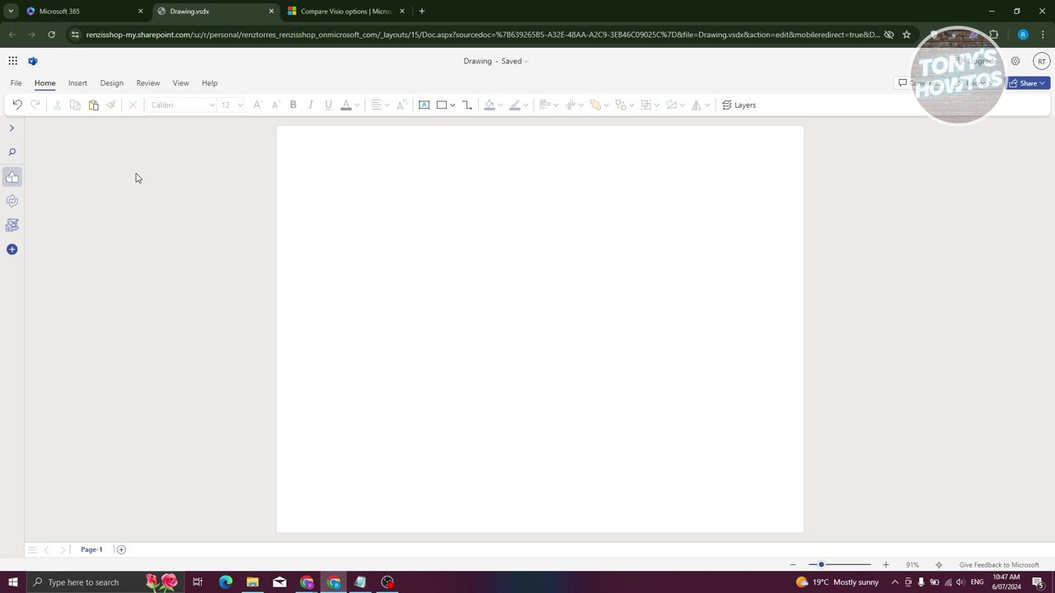
click(13, 130)
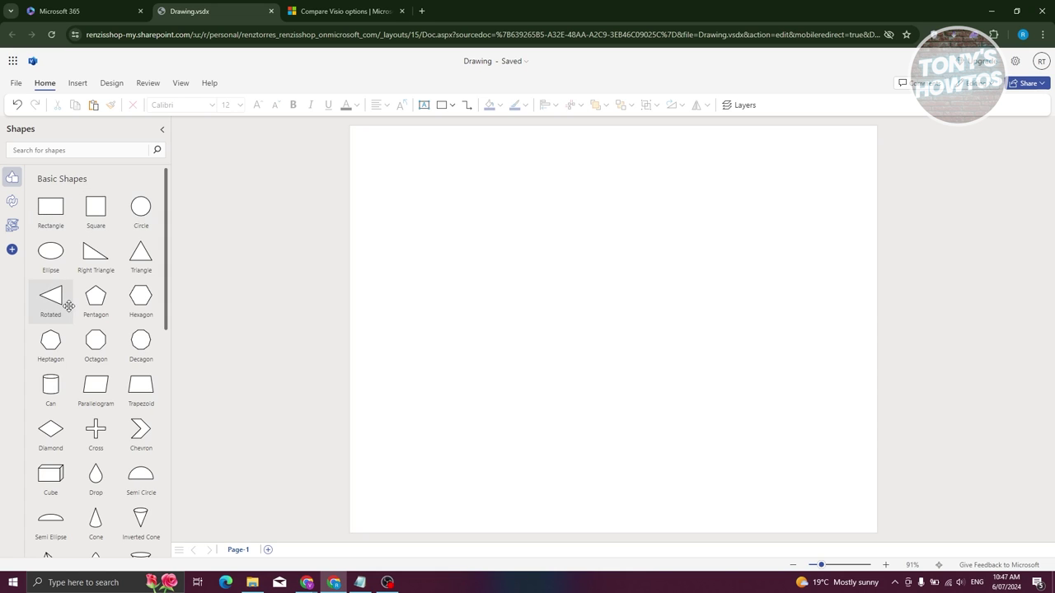
scroll(109, 334, down, 3)
scroll(110, 334, down, 4)
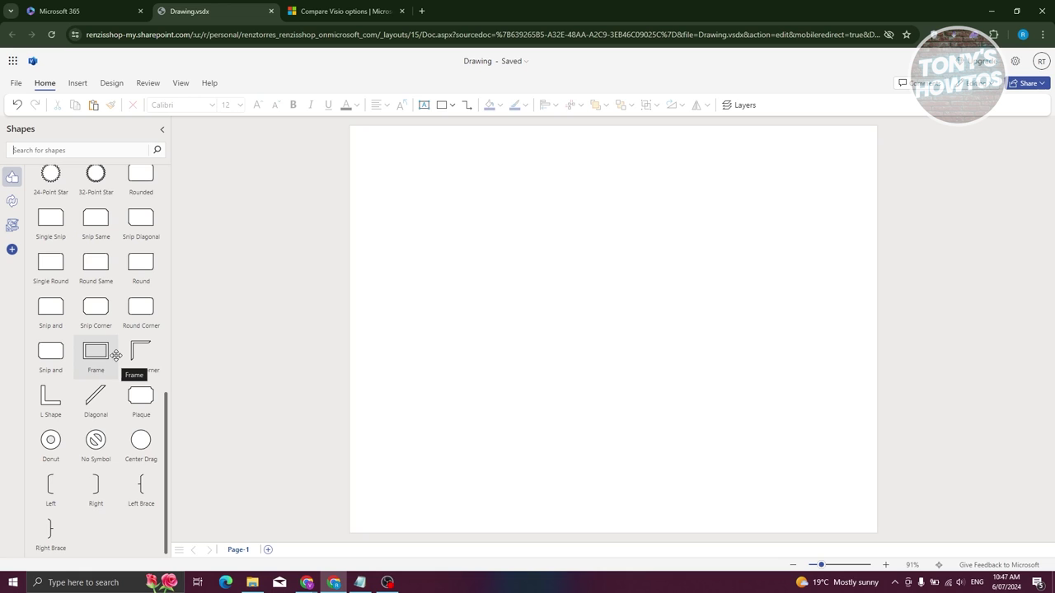
scroll(117, 354, up, 8)
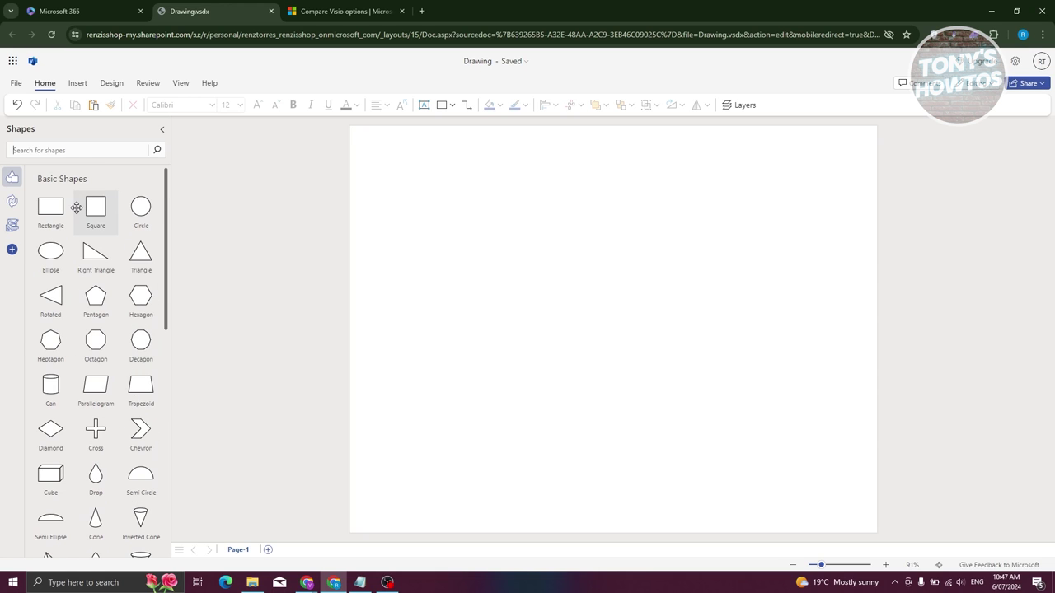
- Place a Rectangle from Basic Shapes on the upper part of the page, widen it and shift it toward the page's left side
drag(51, 215, 520, 236)
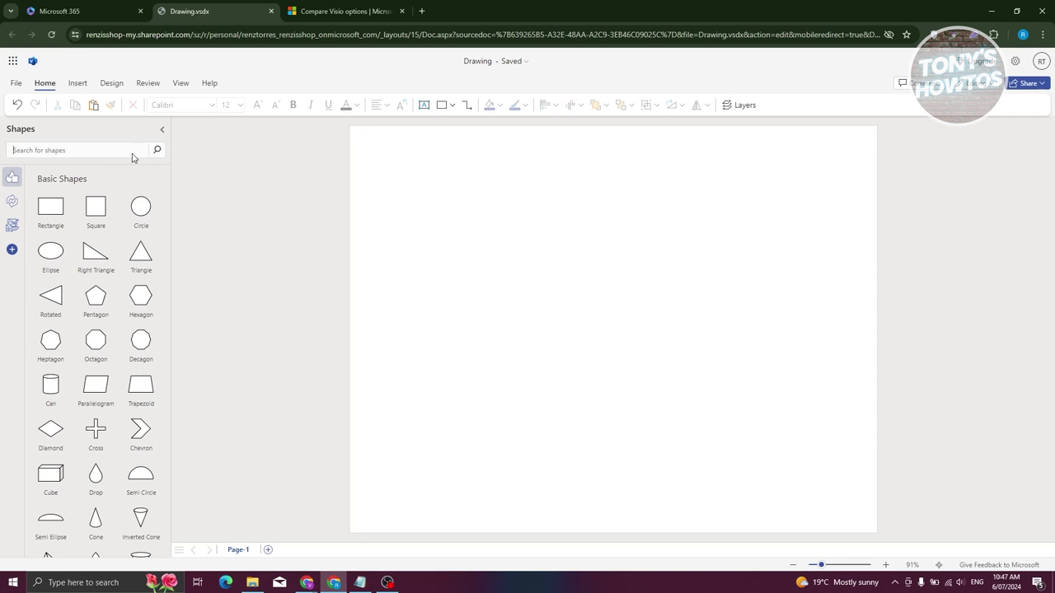
drag(50, 207, 559, 219)
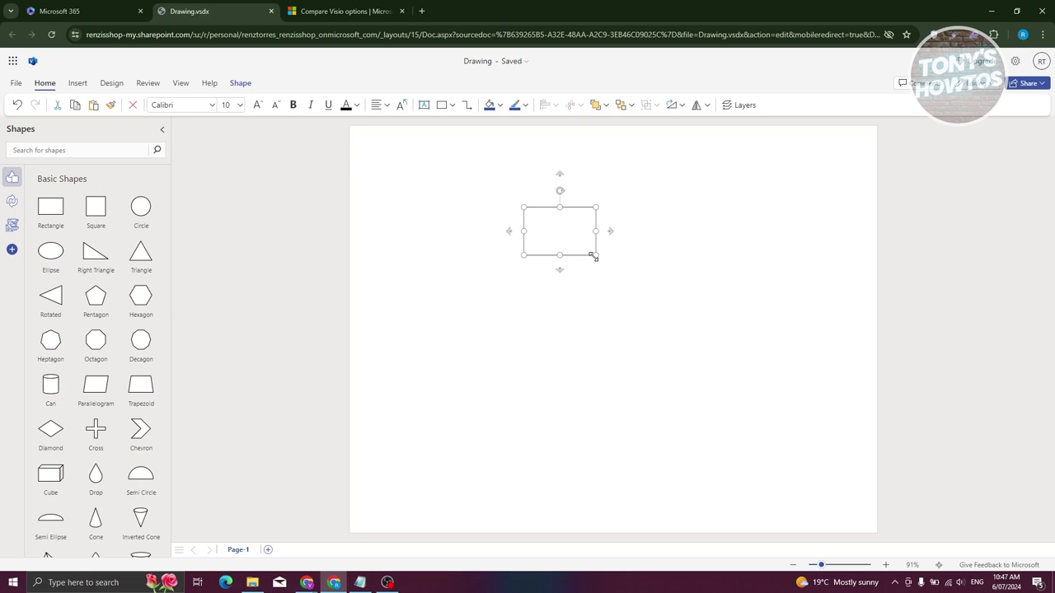
drag(596, 256, 500, 253)
mouse_move(530, 253)
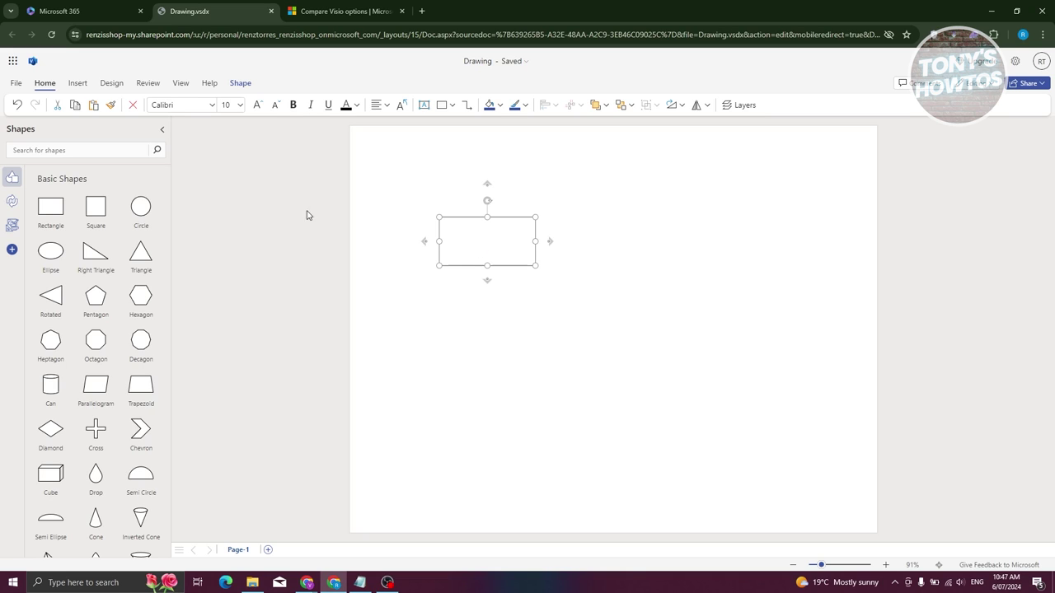
- Label the rectangle TEST TEST and set its text to Arial Black at size 14
double_click(492, 253)
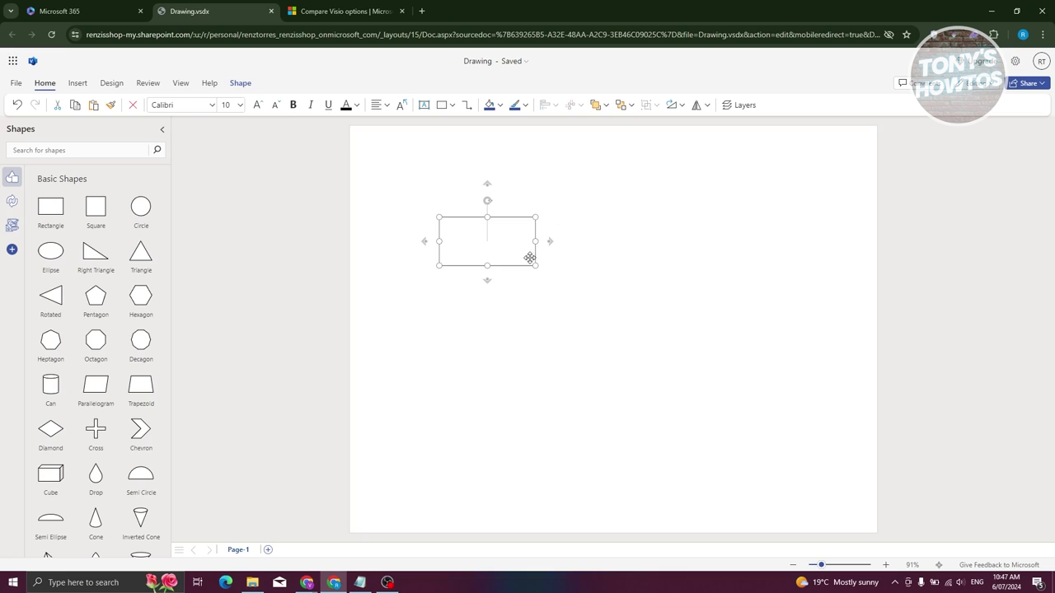
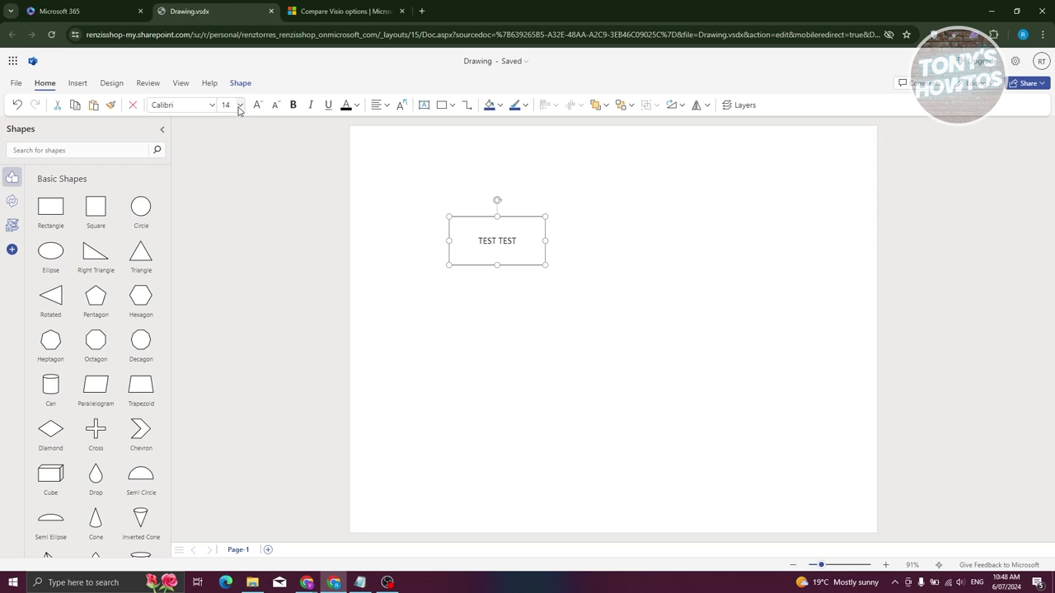
click(212, 105)
click(211, 105)
click(210, 140)
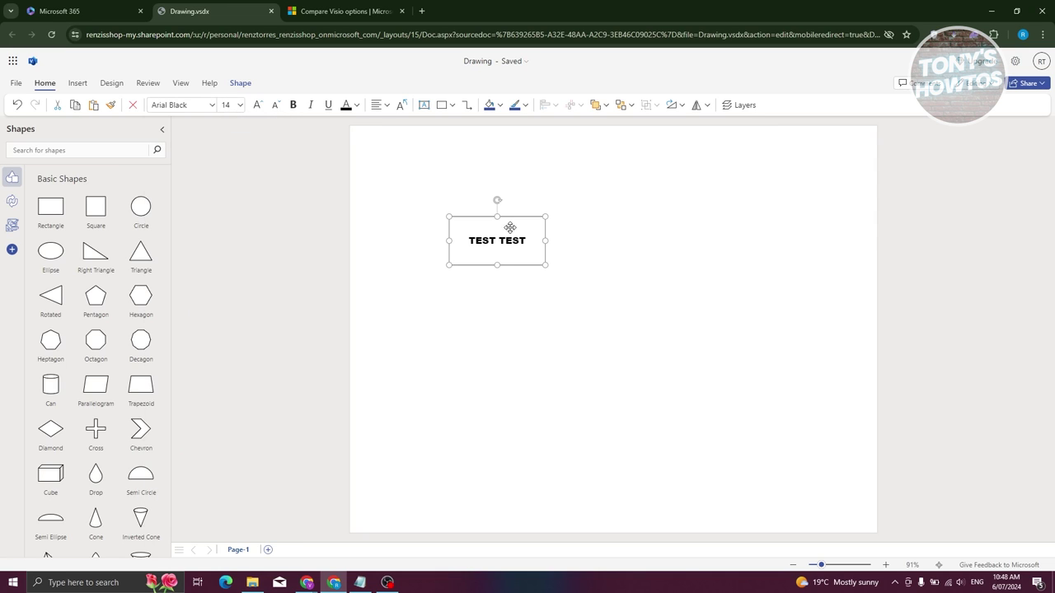
- Color the rectangle's TEST TEST label dark teal and make it italic
click(356, 105)
click(463, 229)
click(239, 262)
click(514, 239)
click(326, 105)
click(310, 105)
click(310, 105)
click(311, 105)
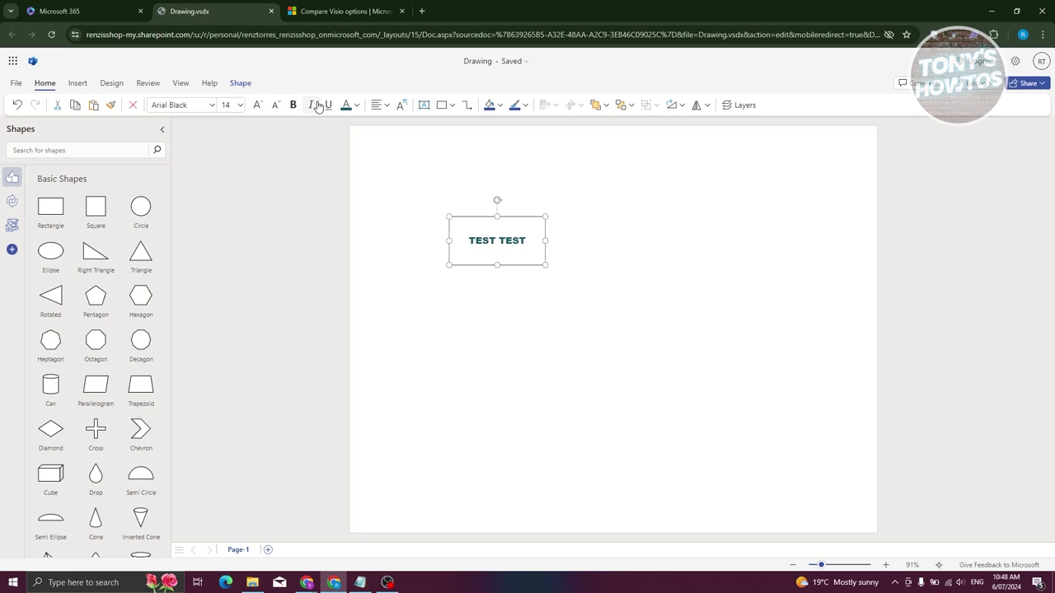
- Left-align the rectangle's label, and restore its centered alignment
click(384, 106)
click(381, 146)
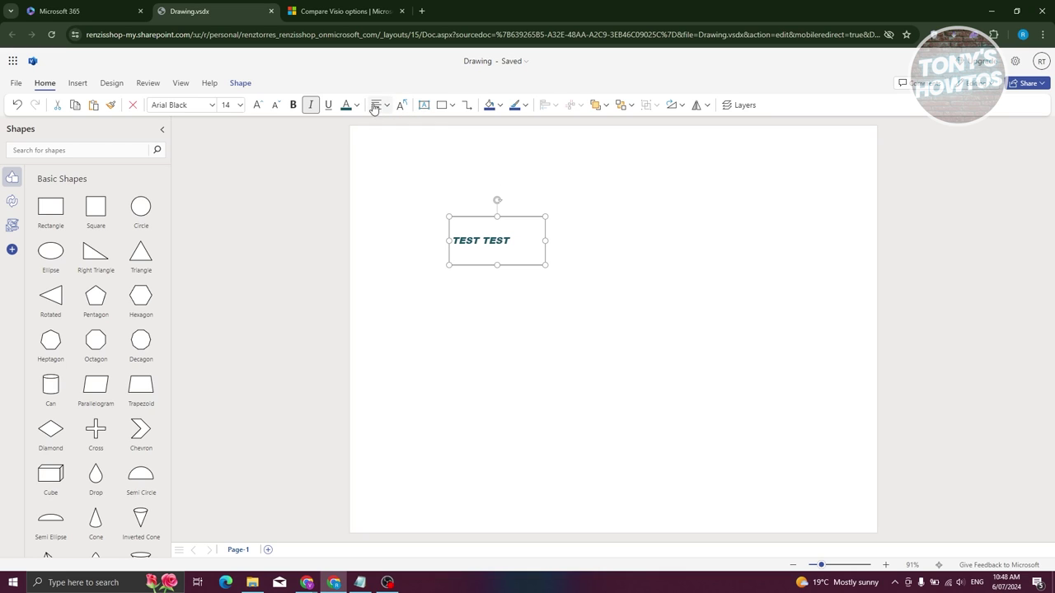
click(379, 105)
click(404, 147)
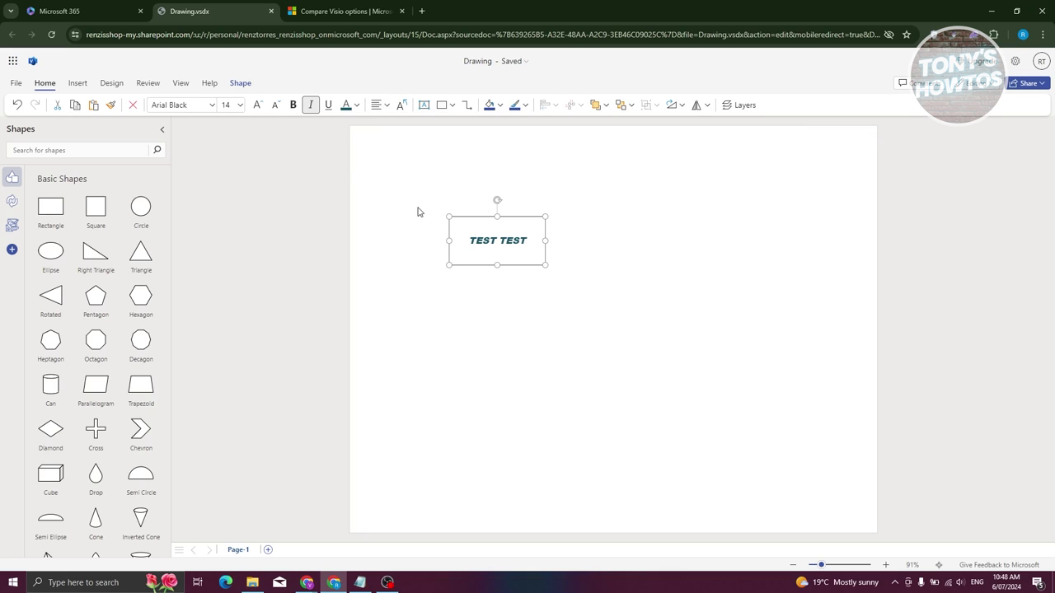
- Rotate the rectangle's label four times until it is back in its original horizontal orientation
click(401, 105)
click(401, 106)
click(401, 105)
click(401, 105)
- Add a wide text box above and to the right of the rectangle reading "HIS IS A SAMPLE TEXTT"
click(425, 105)
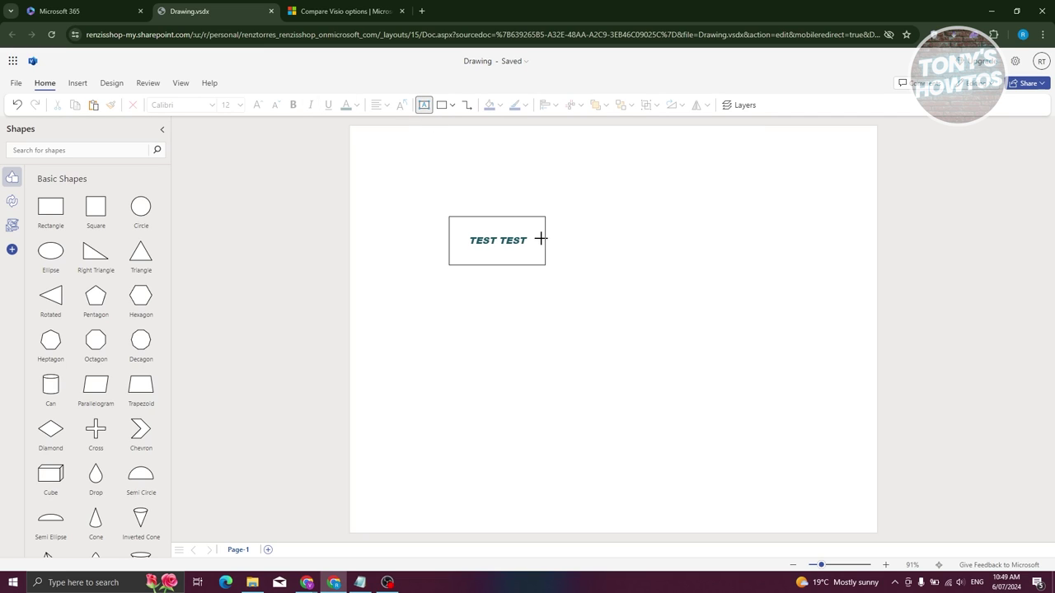
drag(544, 158, 751, 225)
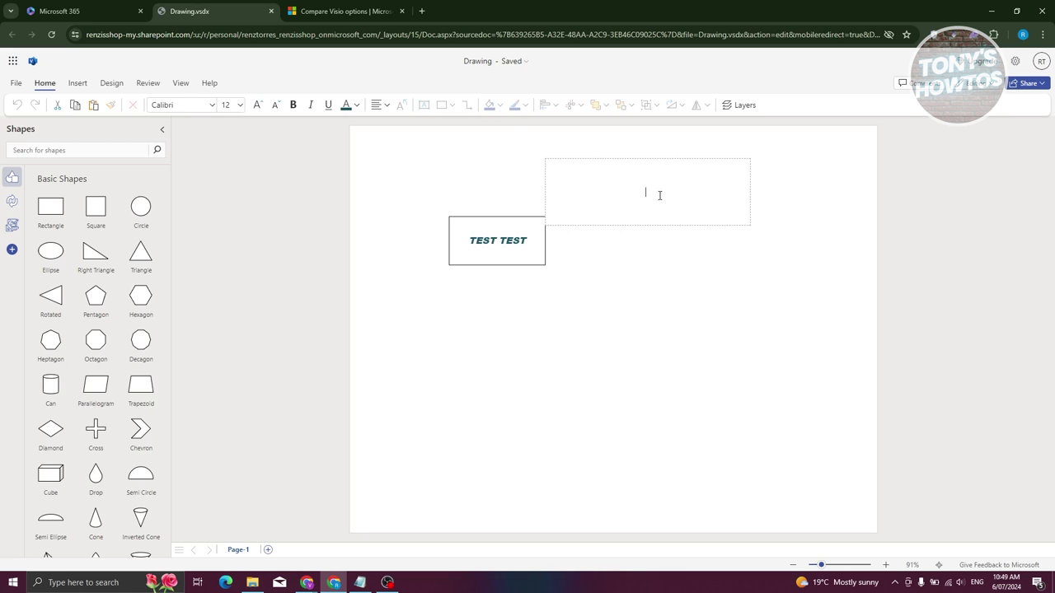
text(HIS IS A SAMPLE TEXTT)
click(986, 236)
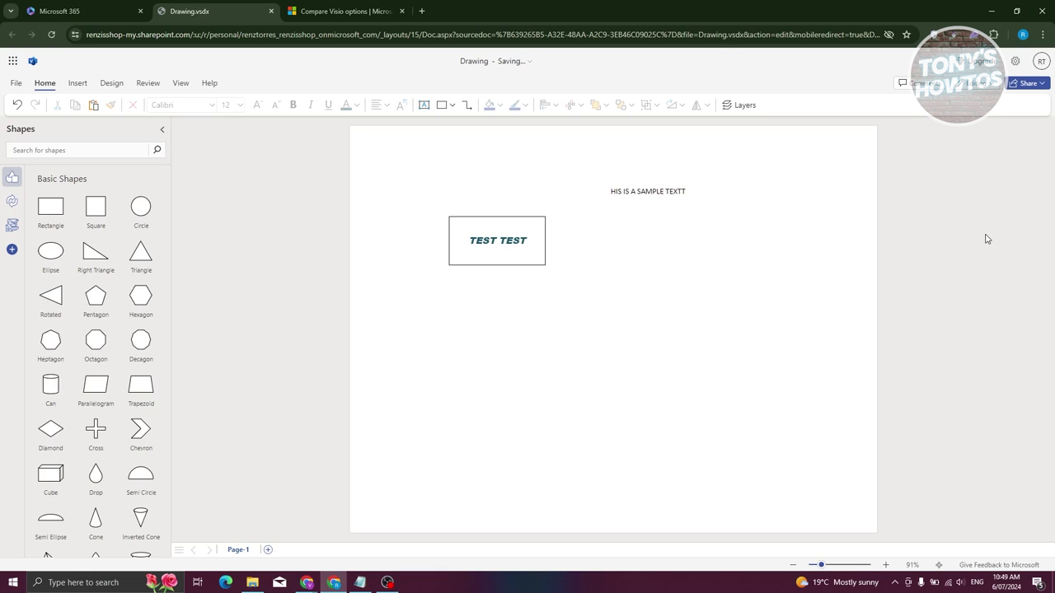
- Shrink the sample text box and move it closer above the rectangle's upper right corner
click(676, 200)
click(744, 221)
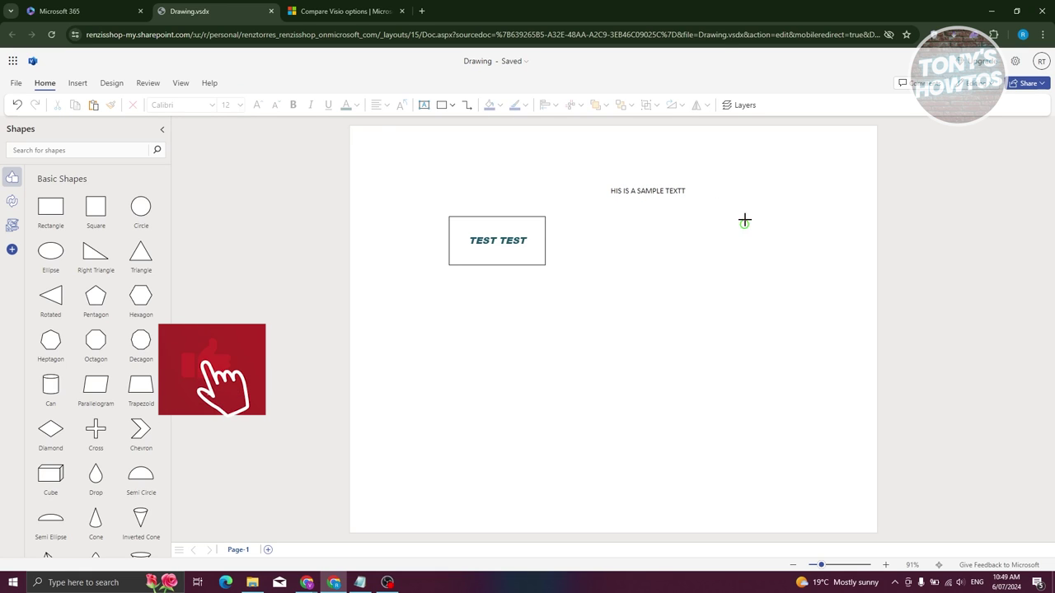
click(679, 191)
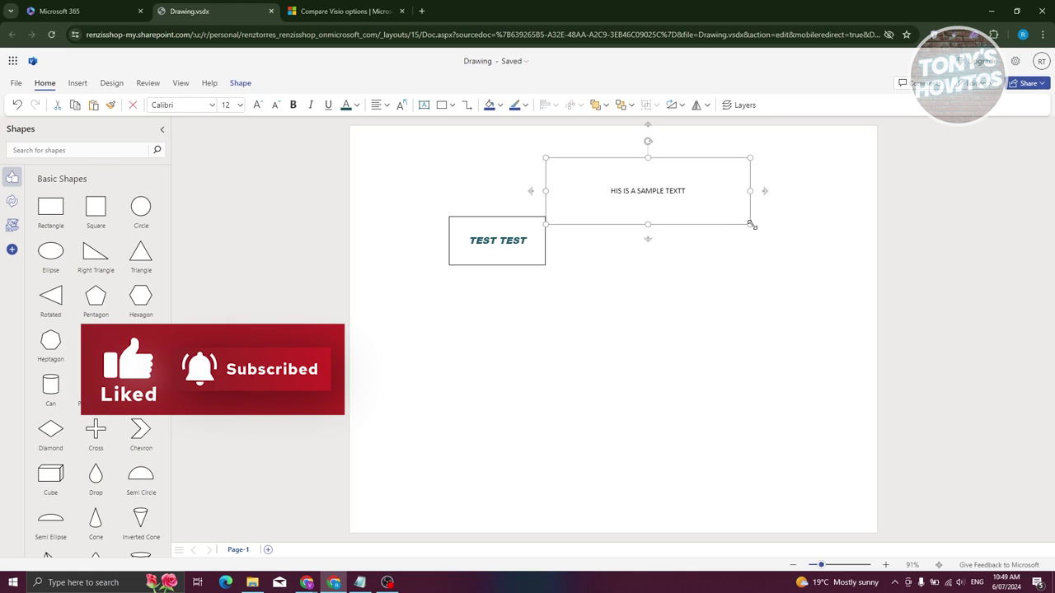
drag(748, 223, 594, 195)
mouse_move(472, 215)
- View the Draw Shape options, and draw a connector arrow upward from the rectangle's top edge and delete it
click(460, 217)
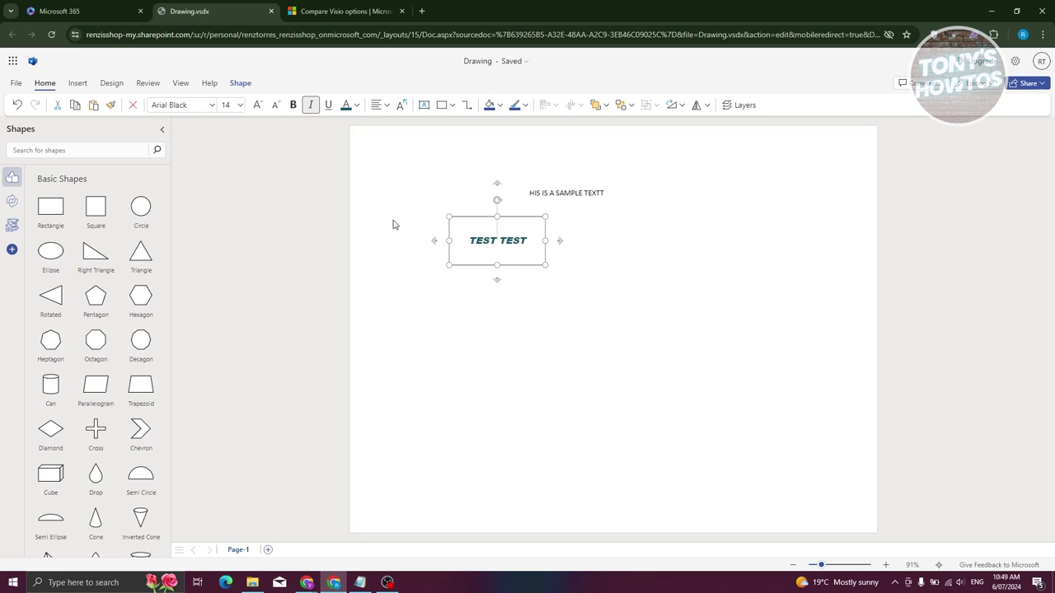
click(451, 105)
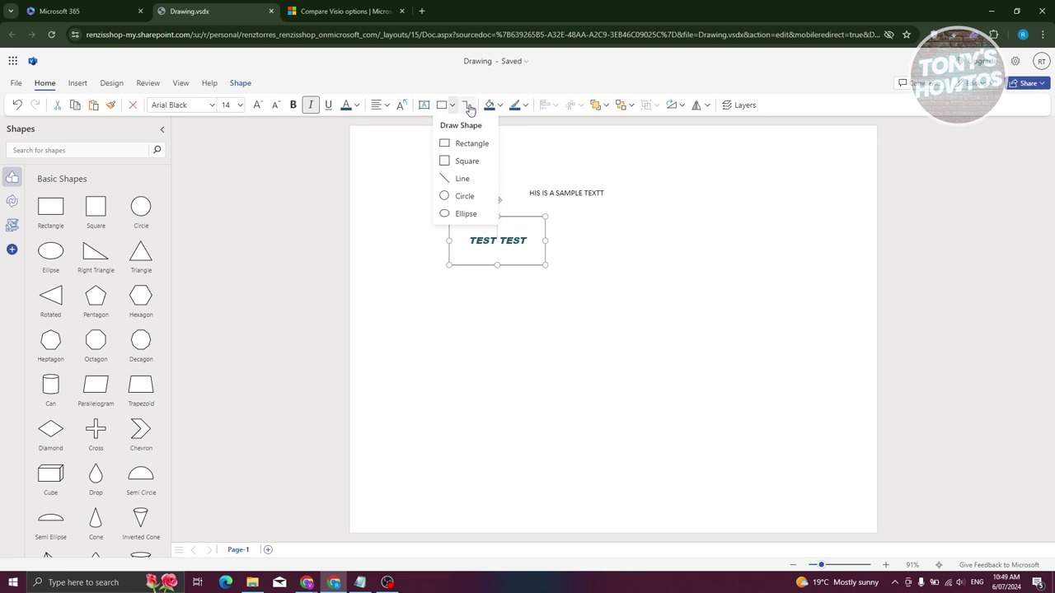
click(468, 107)
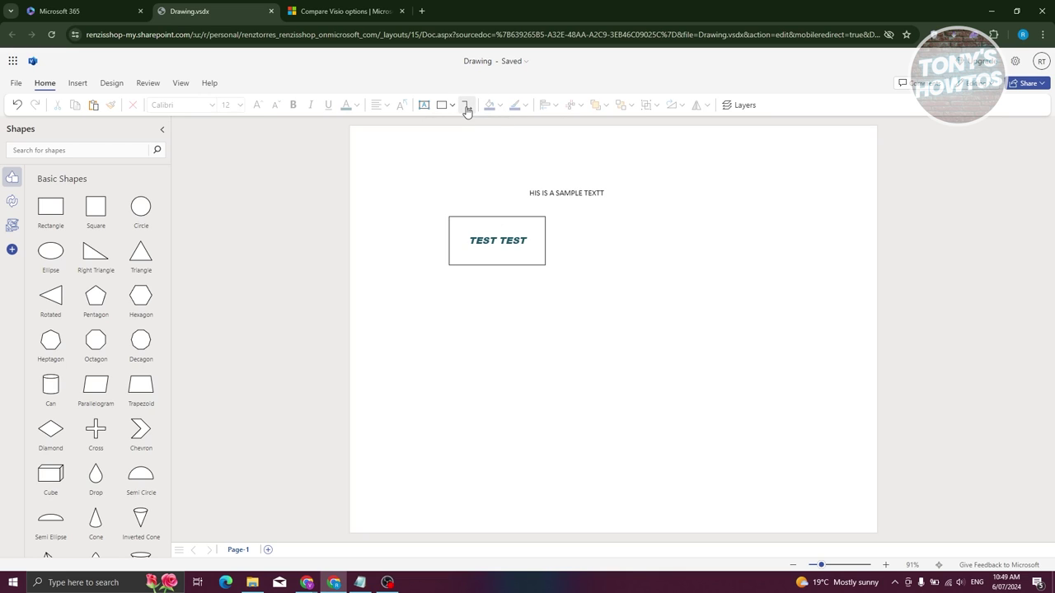
click(466, 108)
drag(490, 216, 475, 148)
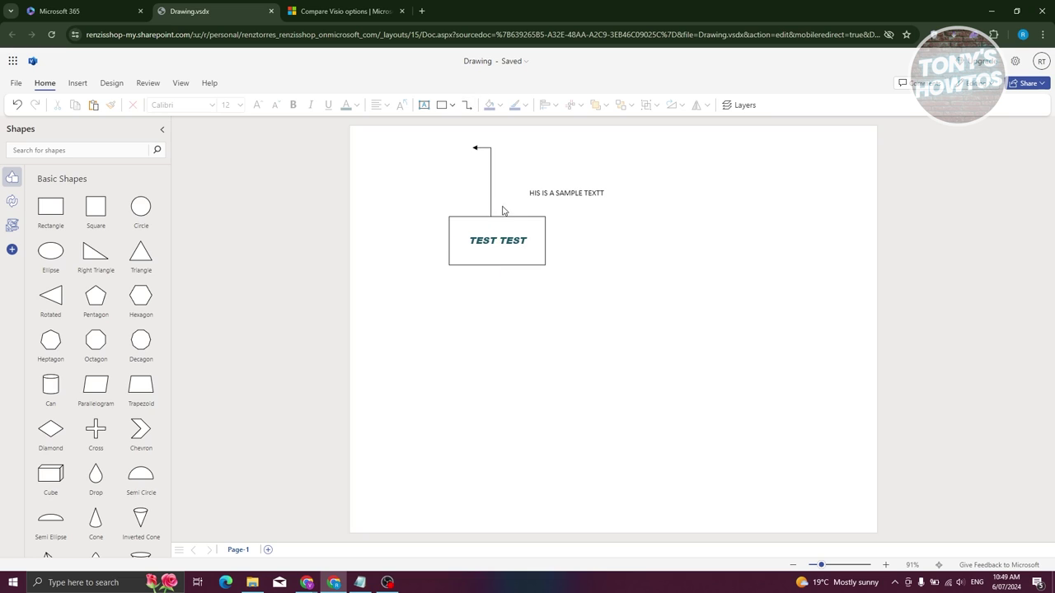
click(490, 189)
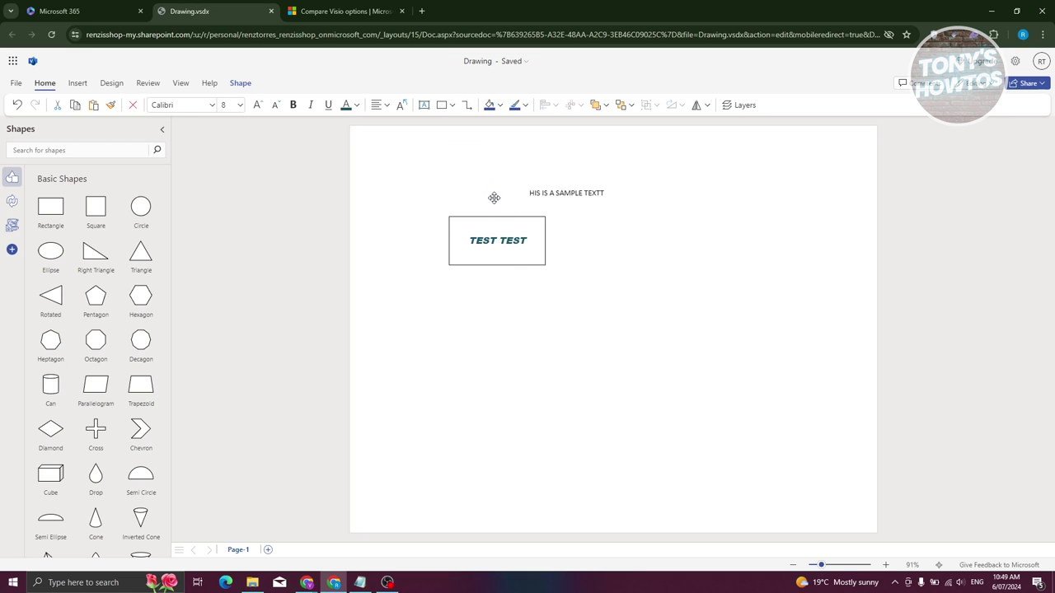
key(Delete)
- Try a dark teal fill on the TEST TEST rectangle and undo it
click(480, 240)
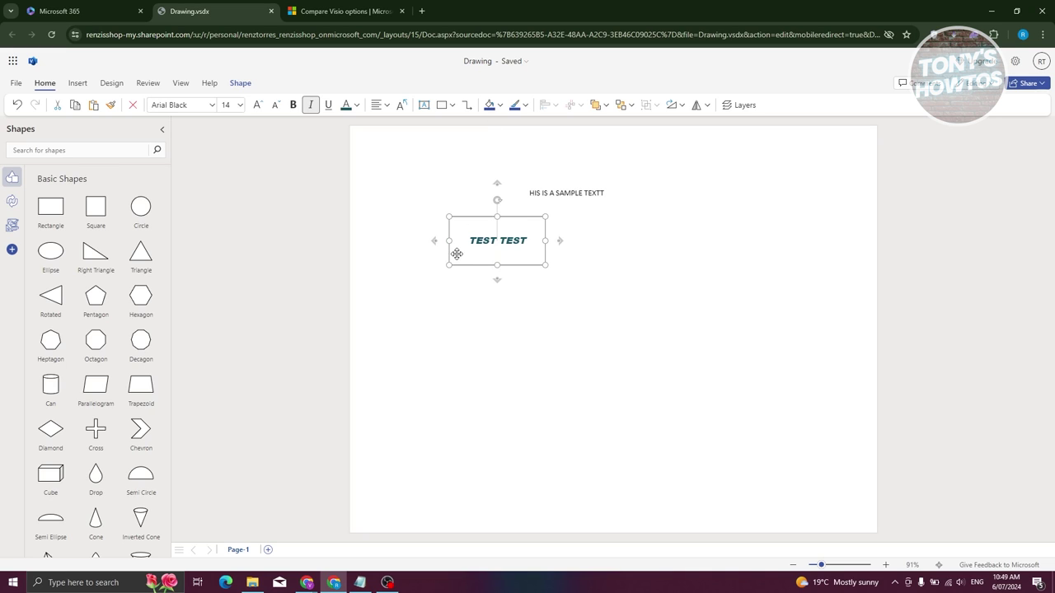
click(500, 106)
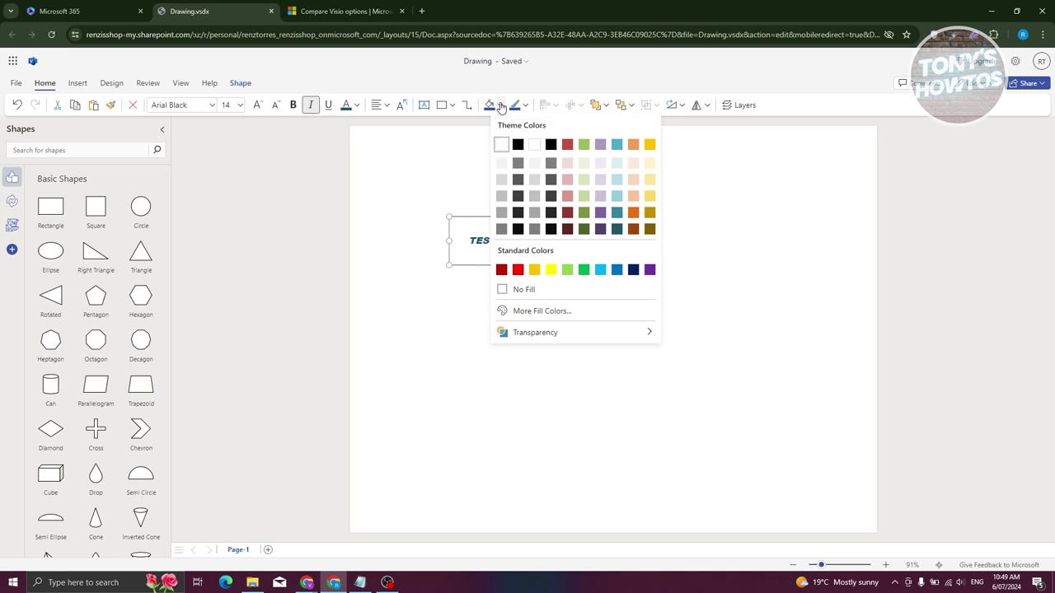
click(617, 229)
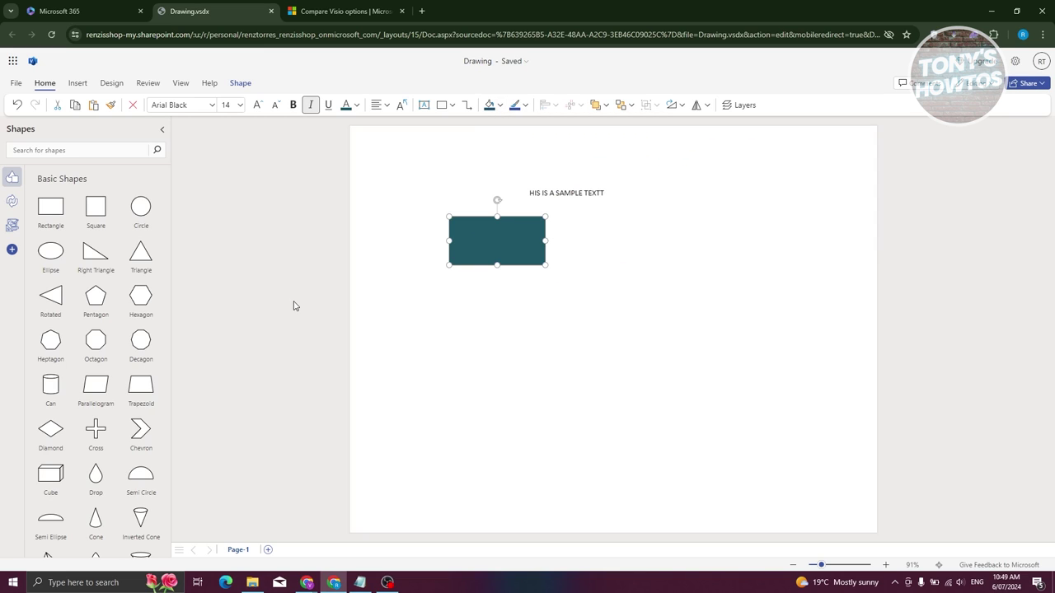
mouse_move(524, 240)
mouse_down()
mouse_move(474, 328)
mouse_move(519, 212)
mouse_move(522, 221)
mouse_up()
key(ctrl+z)
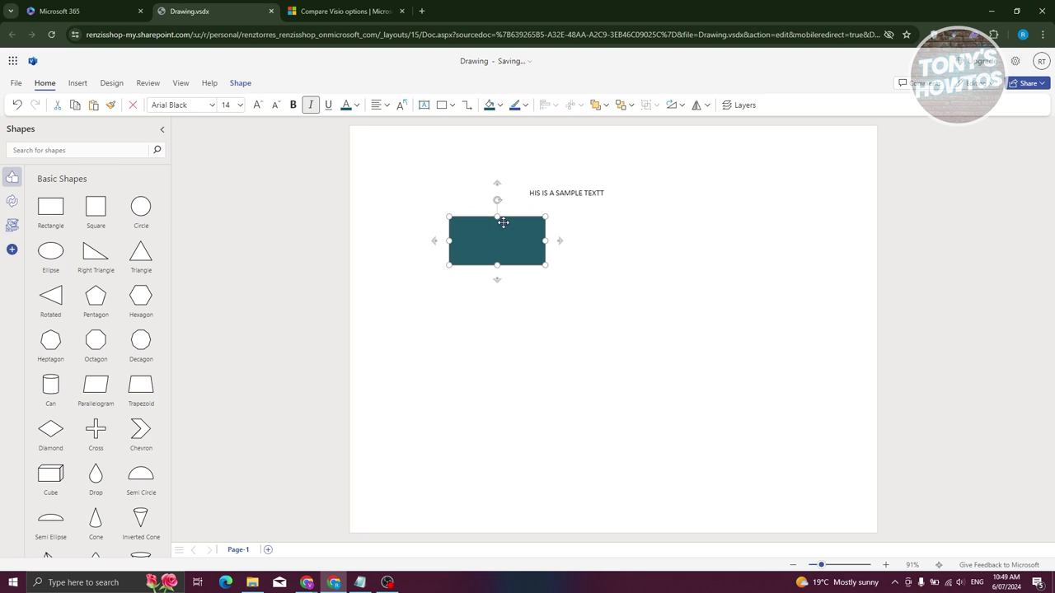
key(ctrl+z)
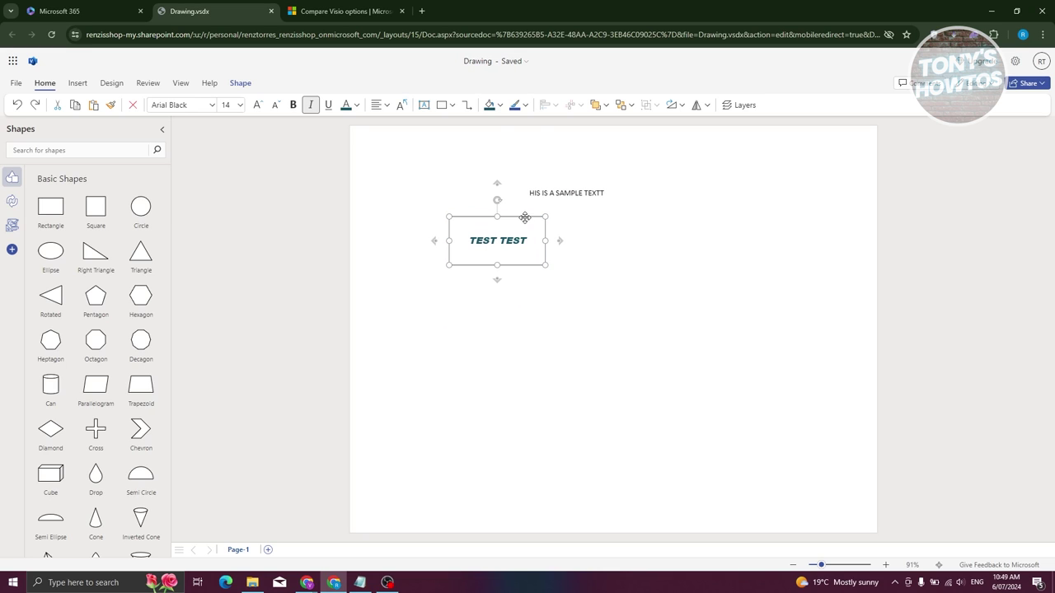
- Fill the TEST TEST rectangle with dark purple and replace that fill with a light teal theme color
click(500, 105)
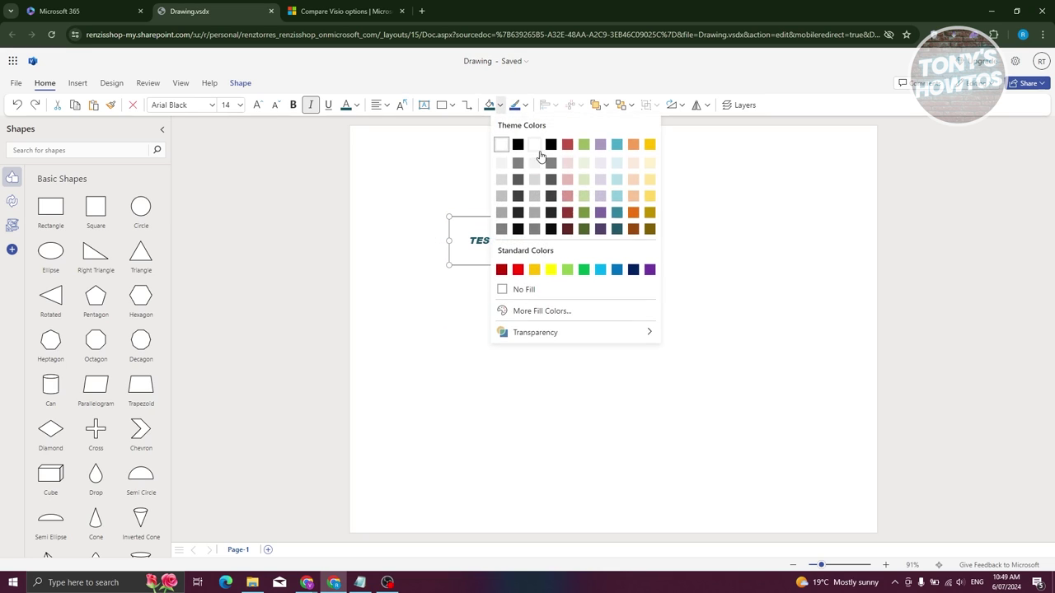
click(601, 229)
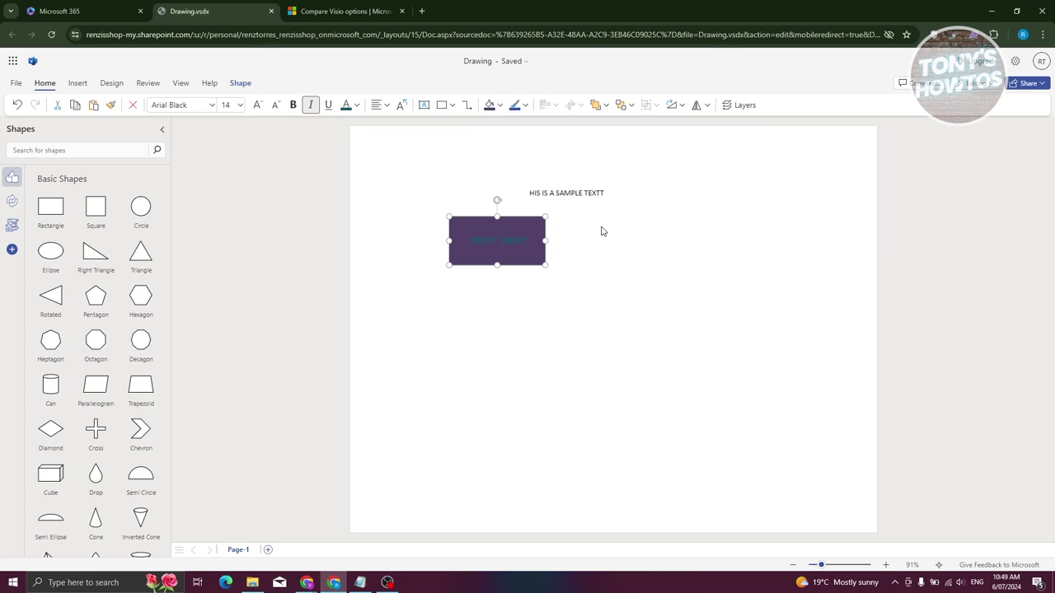
click(500, 105)
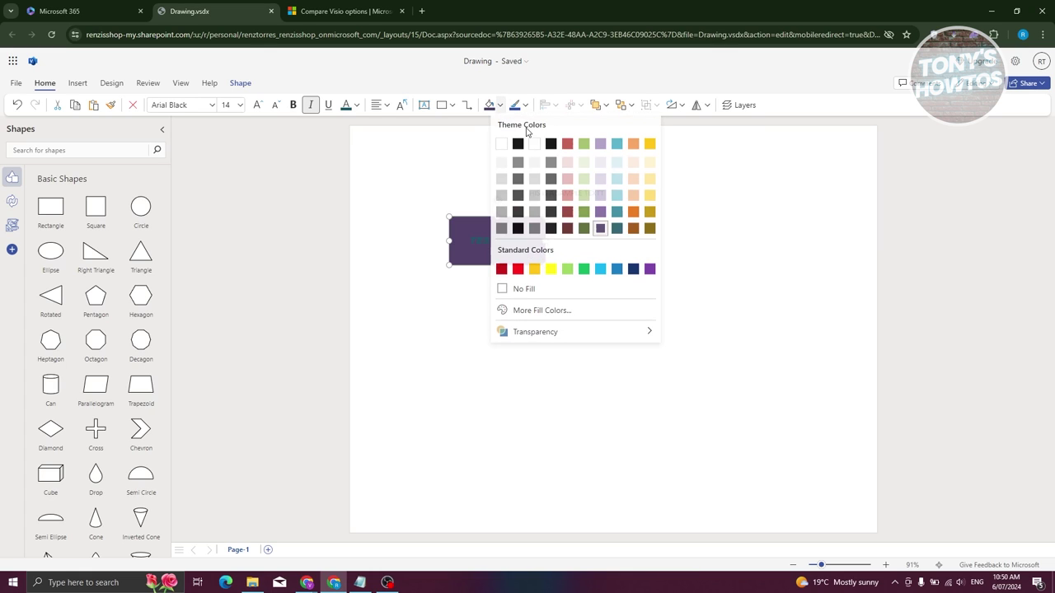
click(616, 196)
click(331, 208)
- Set the TEST TEST rectangle's outline to the darkest teal theme color
click(525, 235)
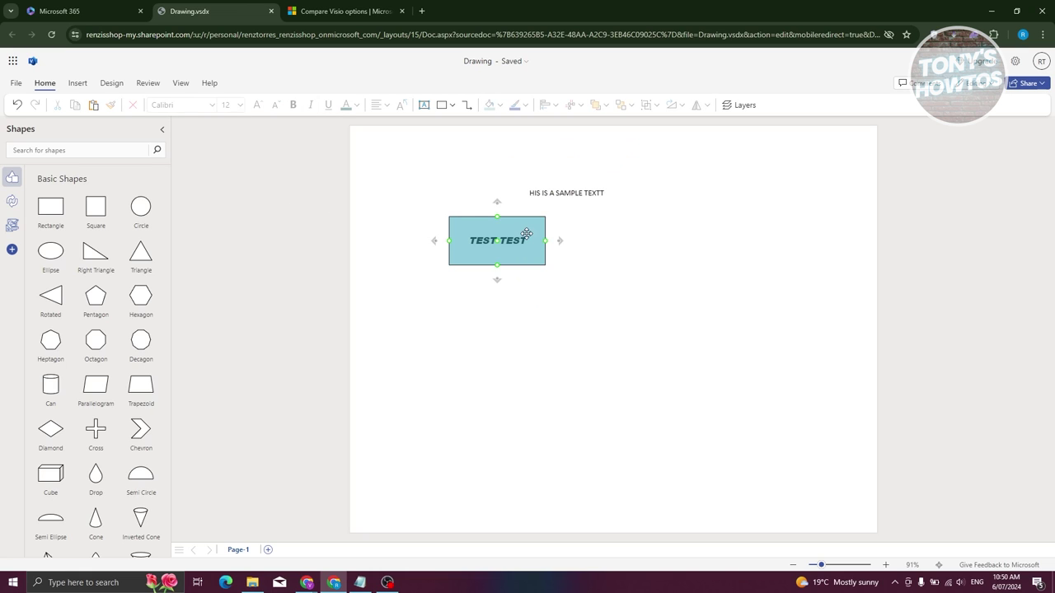
click(525, 104)
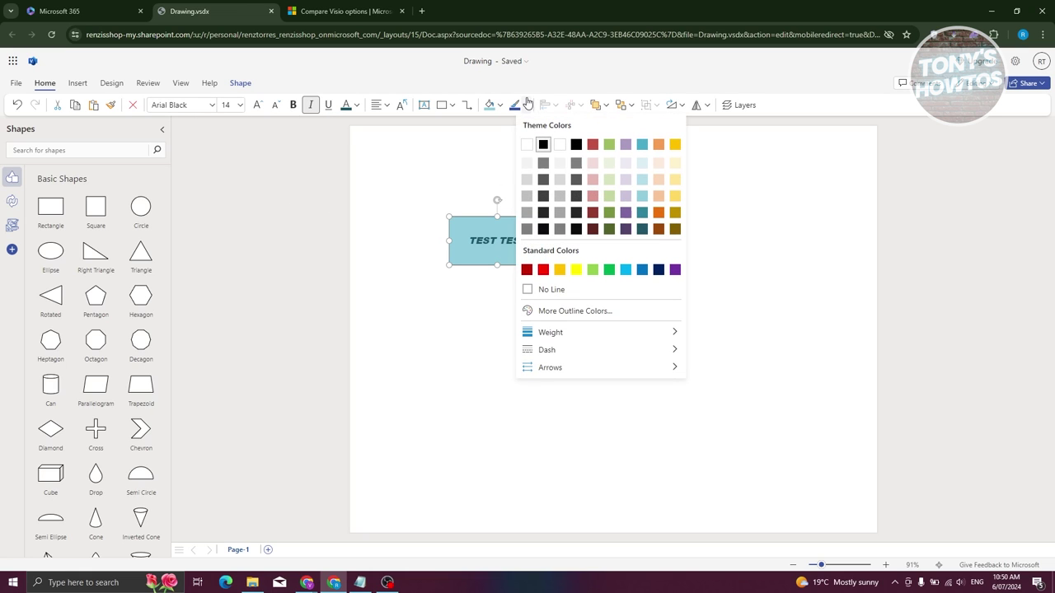
click(643, 229)
click(299, 289)
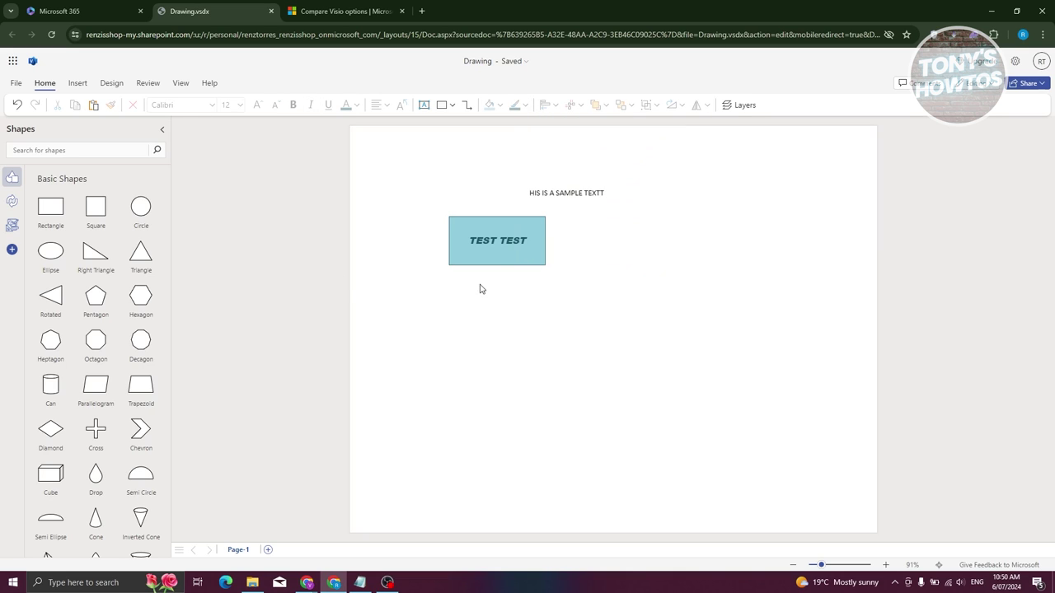
- View the bring-forward options and move the sample text box so it overlaps the rectangle's upper right part
click(532, 221)
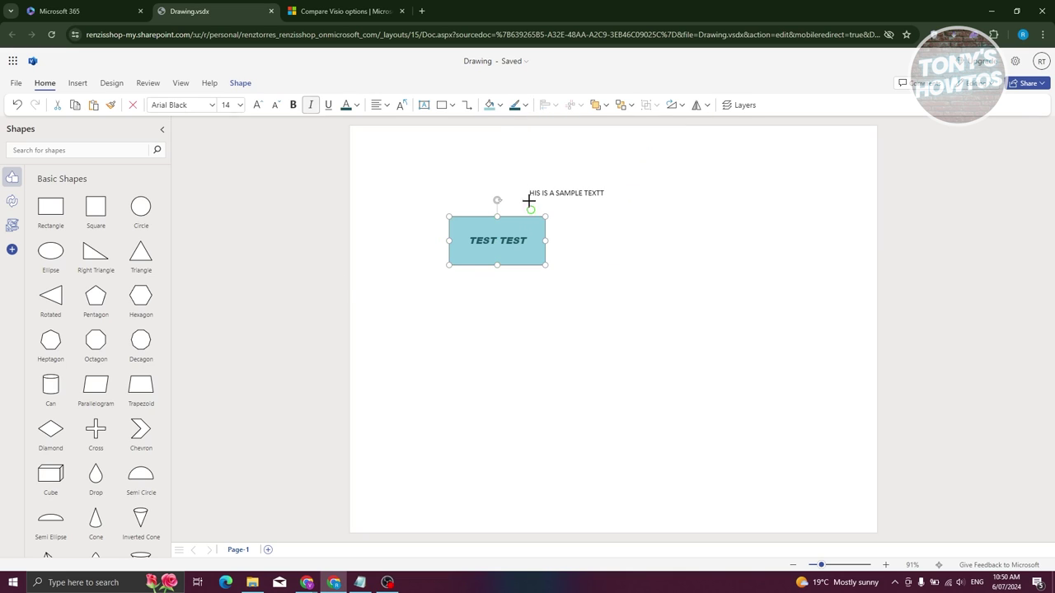
click(605, 106)
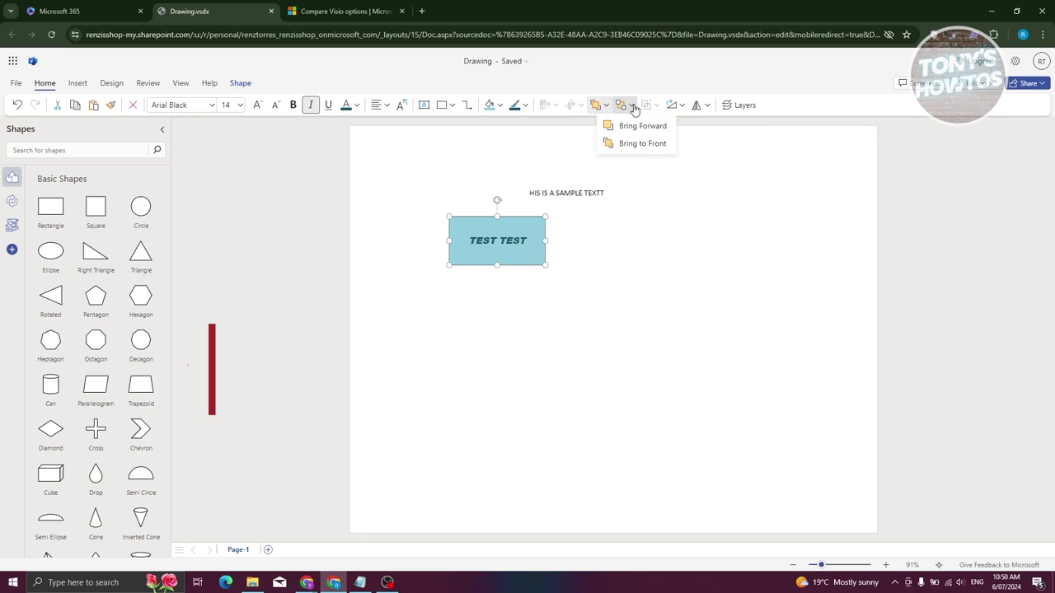
drag(585, 192, 561, 224)
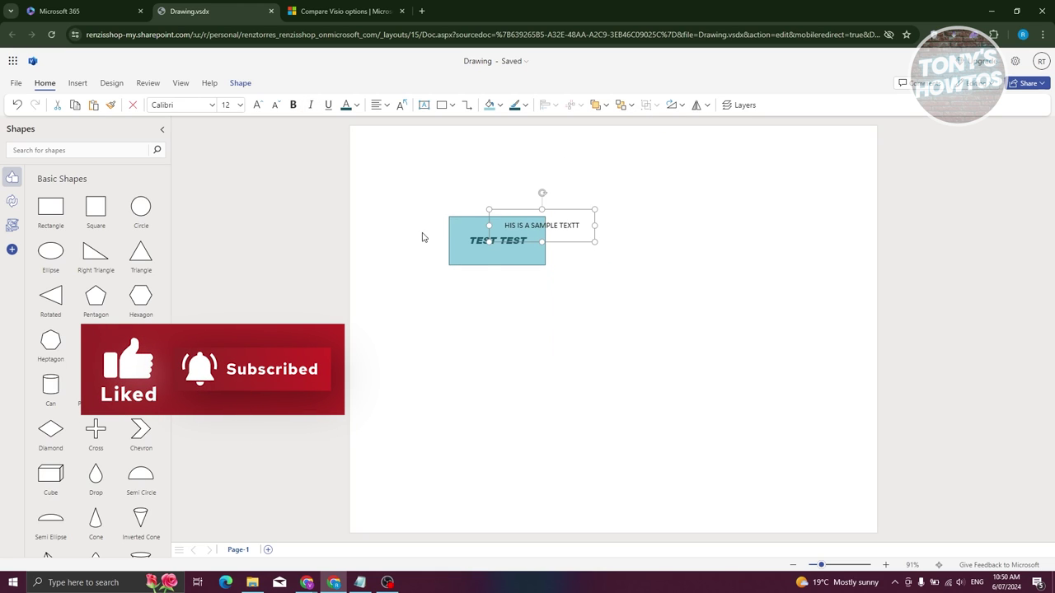
click(461, 247)
click(579, 226)
drag(570, 227, 577, 226)
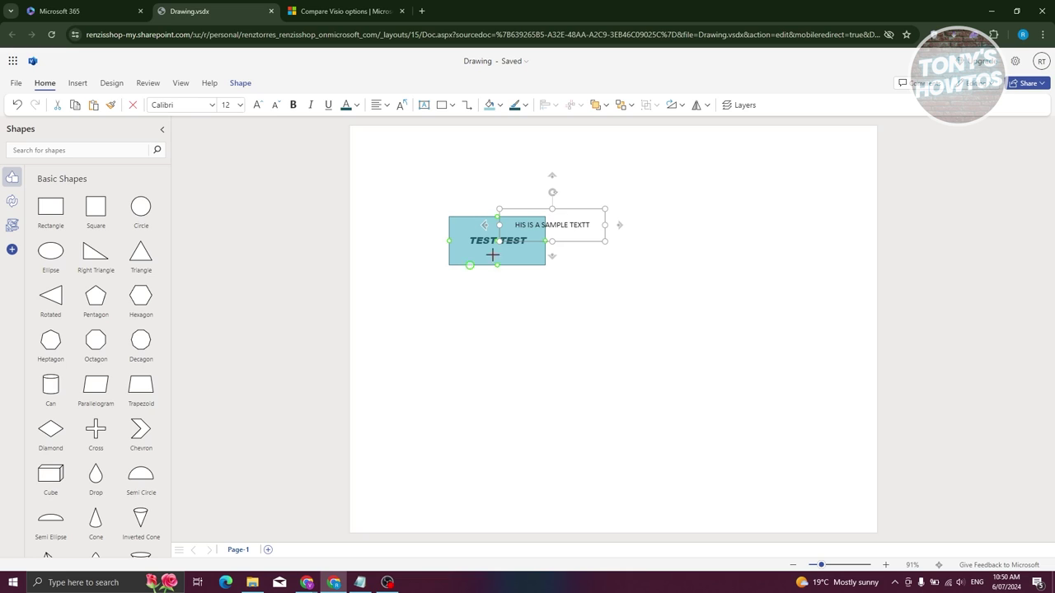
- Send the sample text box backward behind the rectangle and bring it forward in front again
click(606, 106)
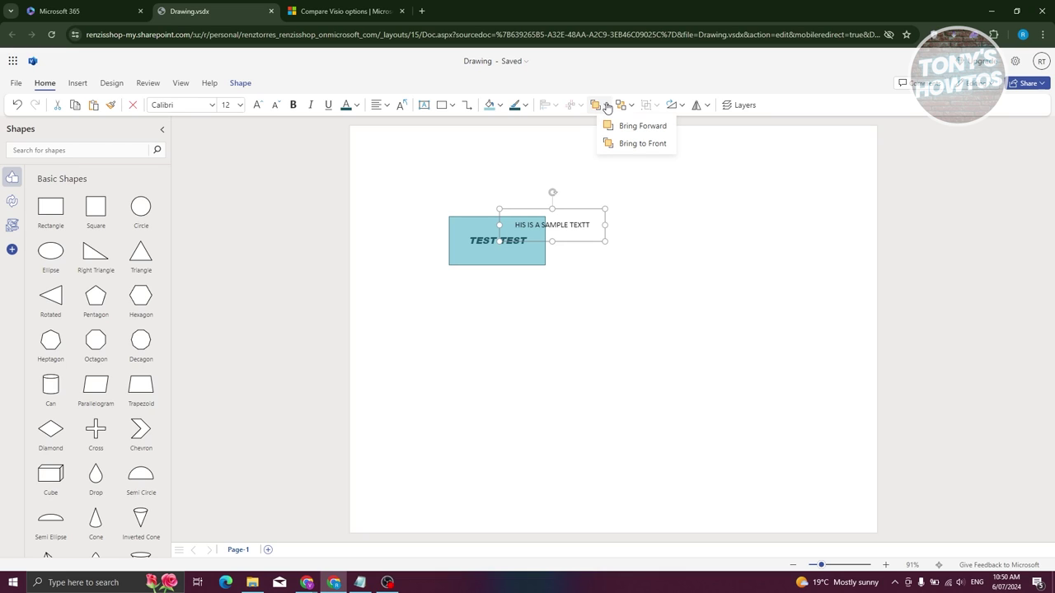
click(630, 105)
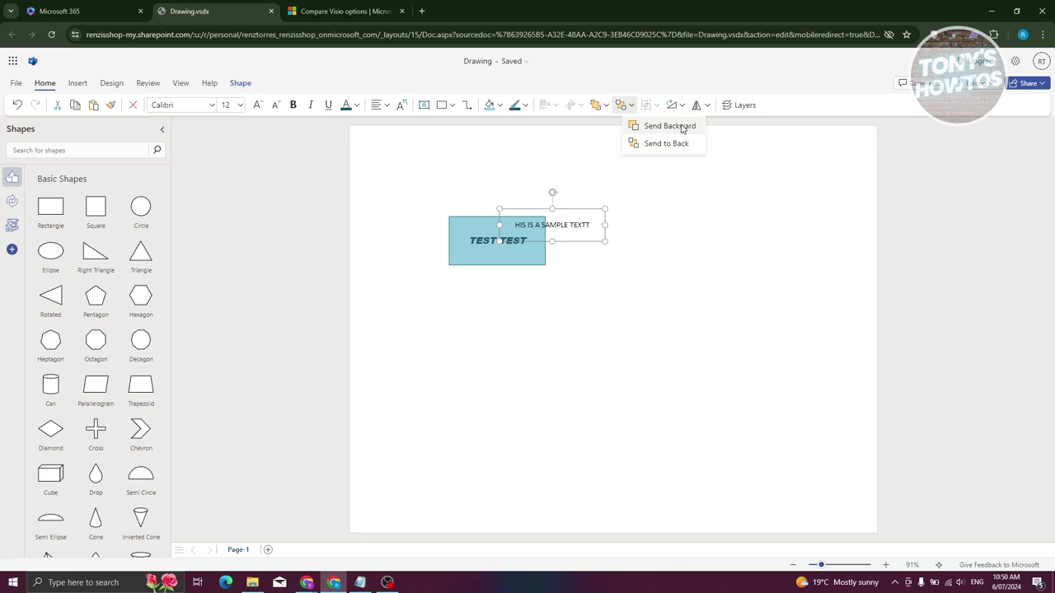
click(681, 126)
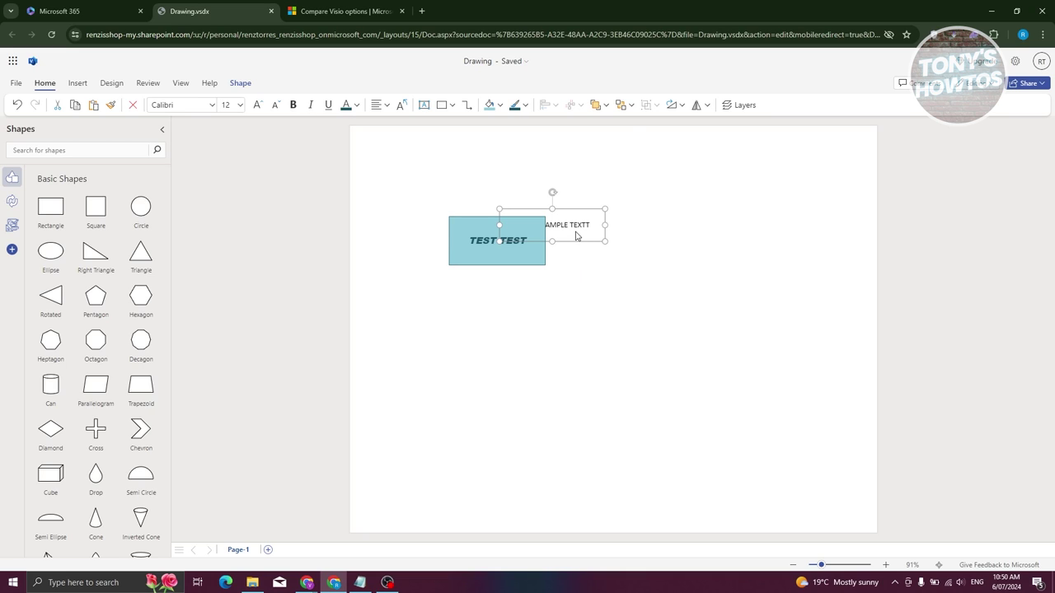
click(623, 106)
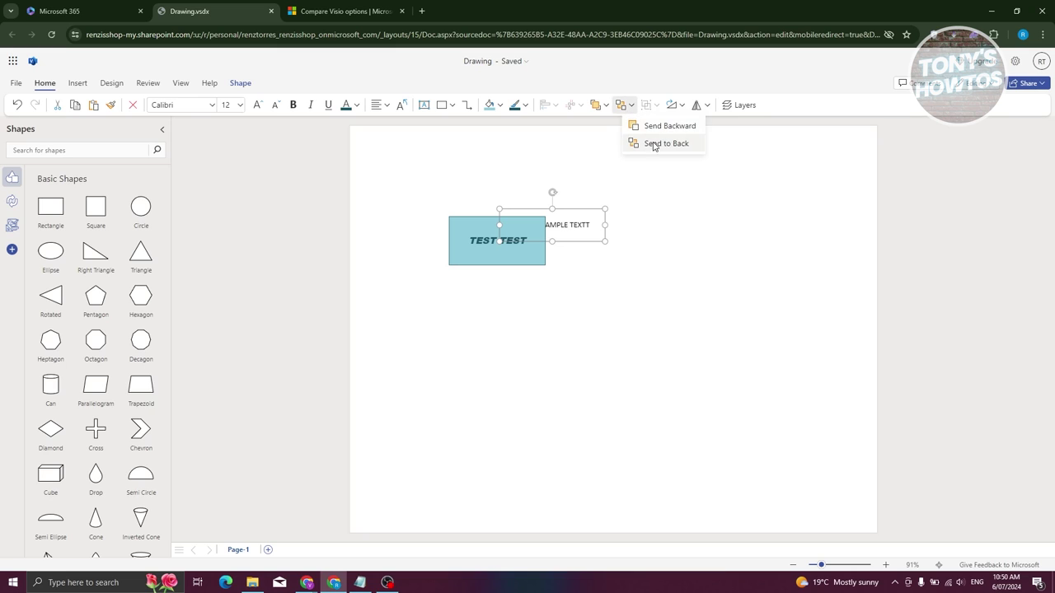
click(607, 105)
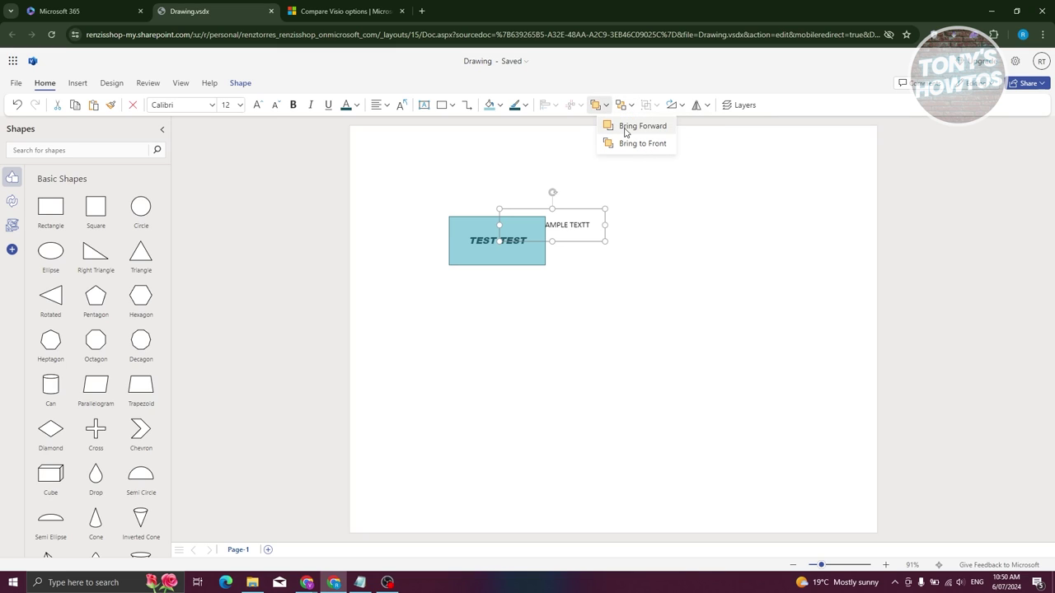
click(625, 129)
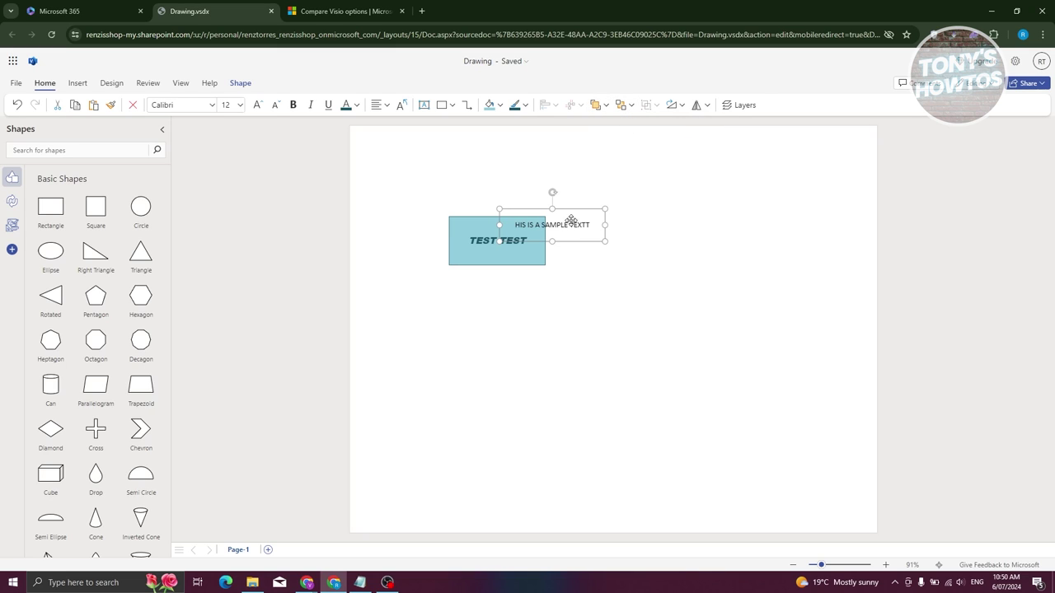
- Move the sample text box off the rectangle to just above its upper right corner, and view the rotate and flip options
drag(568, 221, 611, 173)
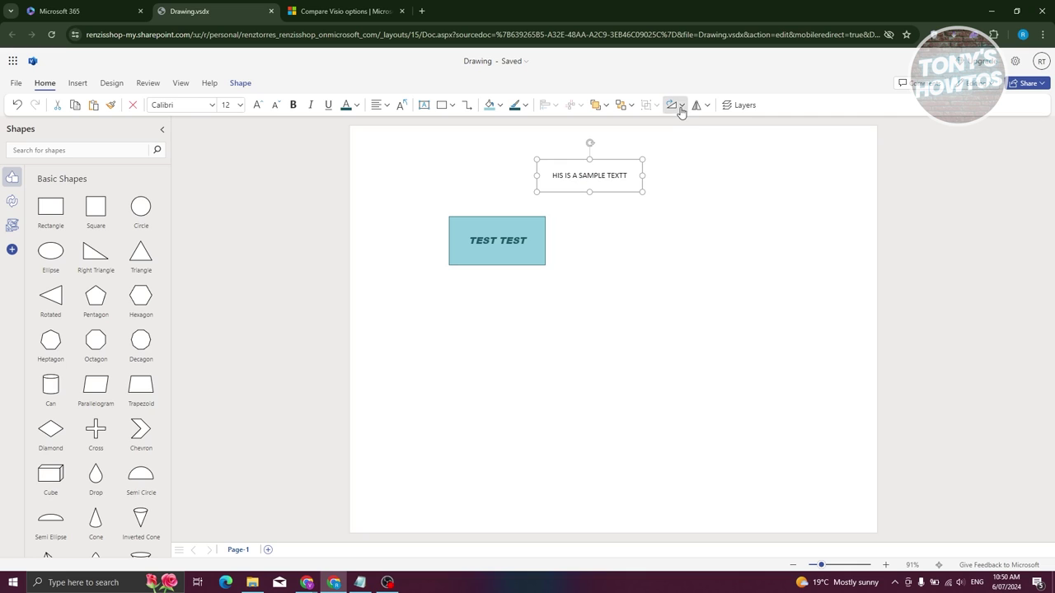
click(673, 108)
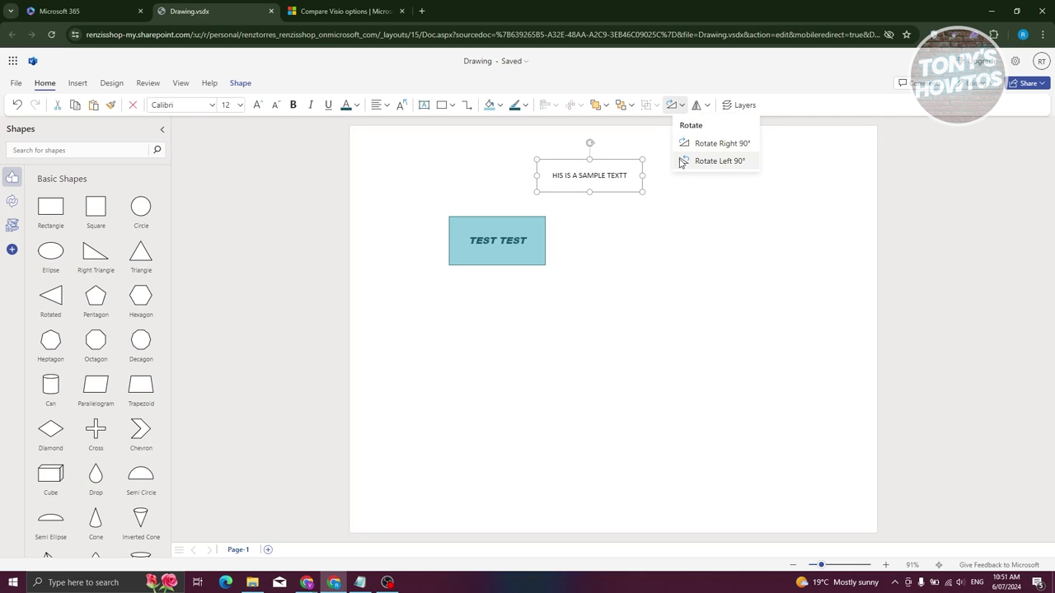
click(701, 105)
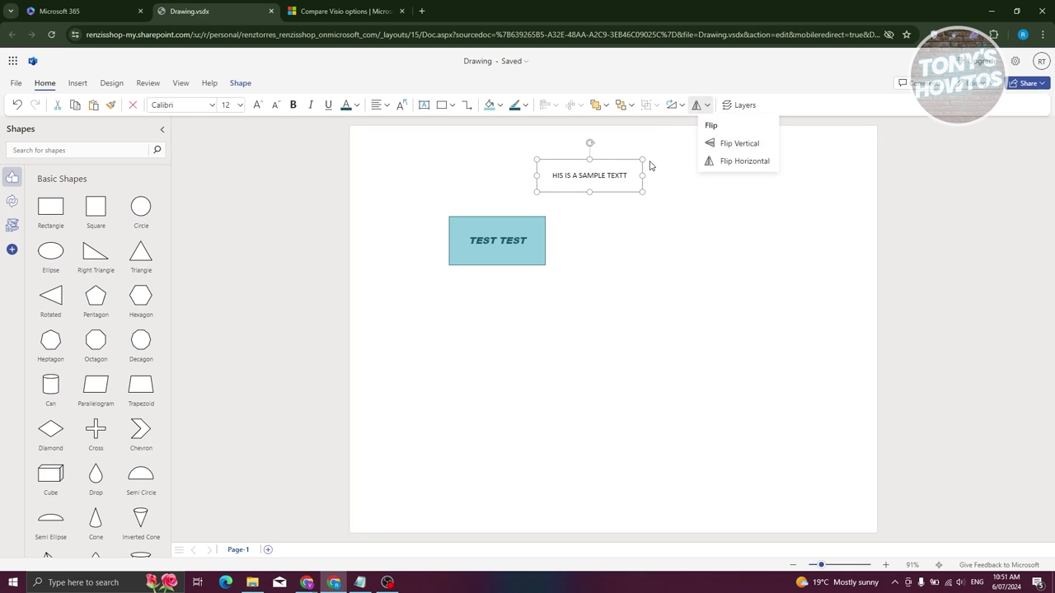
click(614, 176)
drag(618, 175, 591, 191)
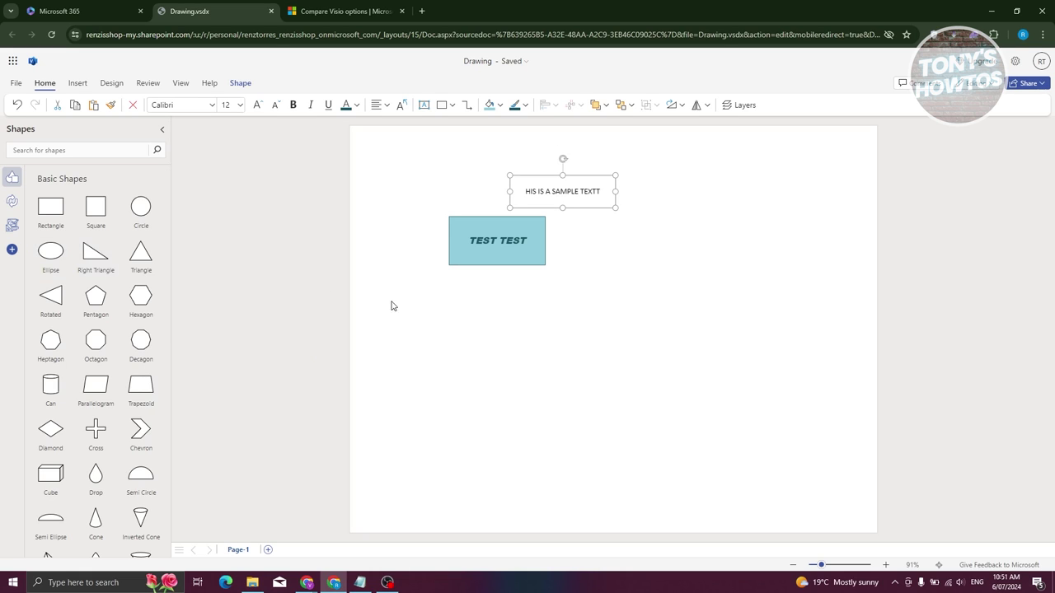
- Add an ellipse directly below the TEST TEST rectangle and connect the rectangle's bottom edge to the ellipse's top with an arrow
drag(56, 255, 571, 350)
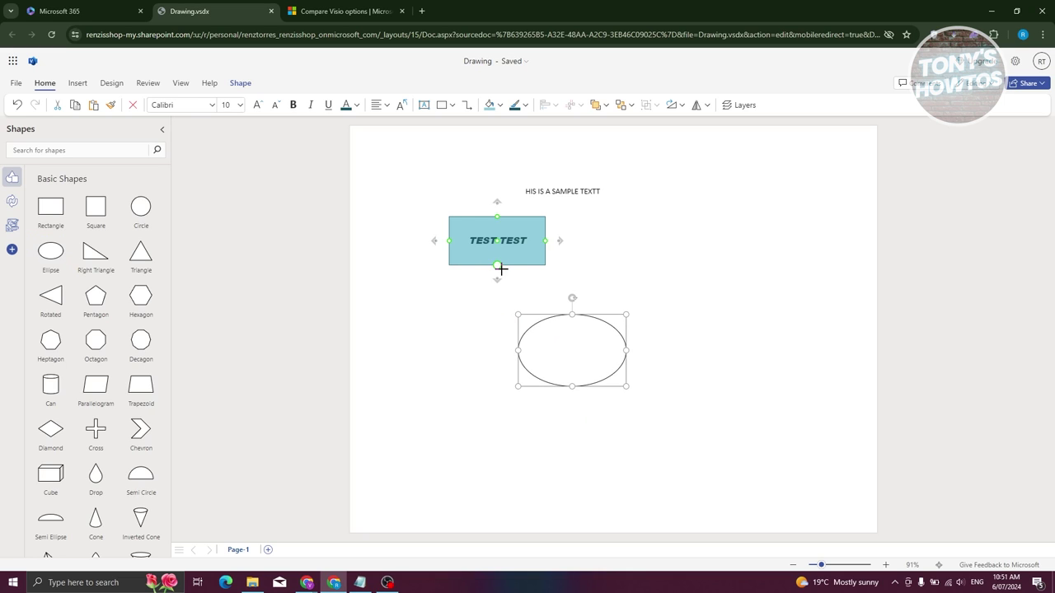
mouse_move(497, 280)
mouse_down()
mouse_move(525, 292)
mouse_move(487, 282)
mouse_move(499, 288)
mouse_up()
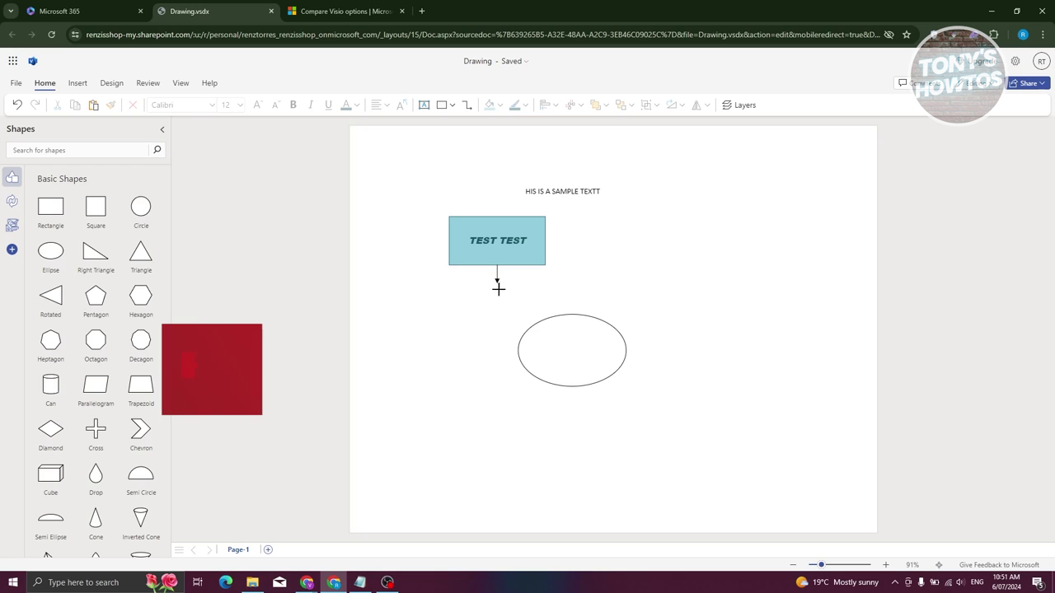
click(497, 276)
key(Delete)
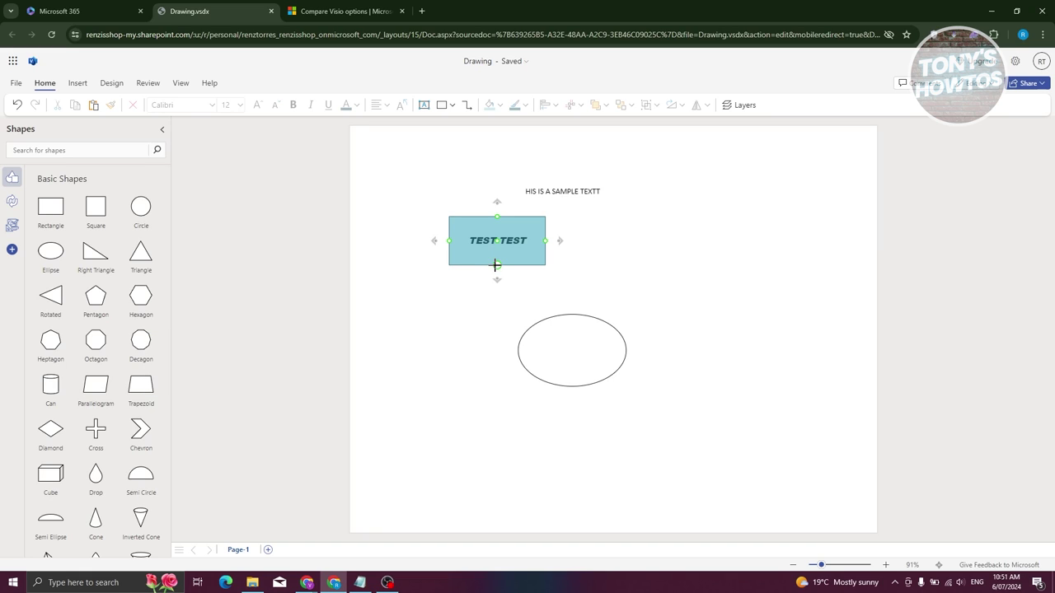
drag(496, 264, 516, 341)
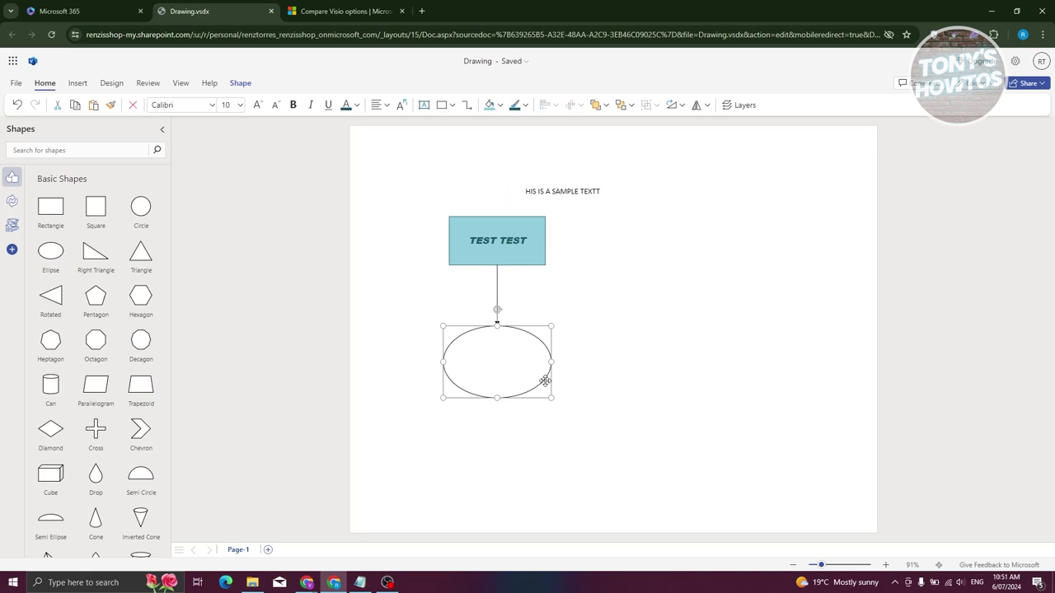
- View the theme color sets, apply the bright blue theme with the magenta accent to the drawing, and look through the recolored basic shapes
click(85, 86)
click(107, 91)
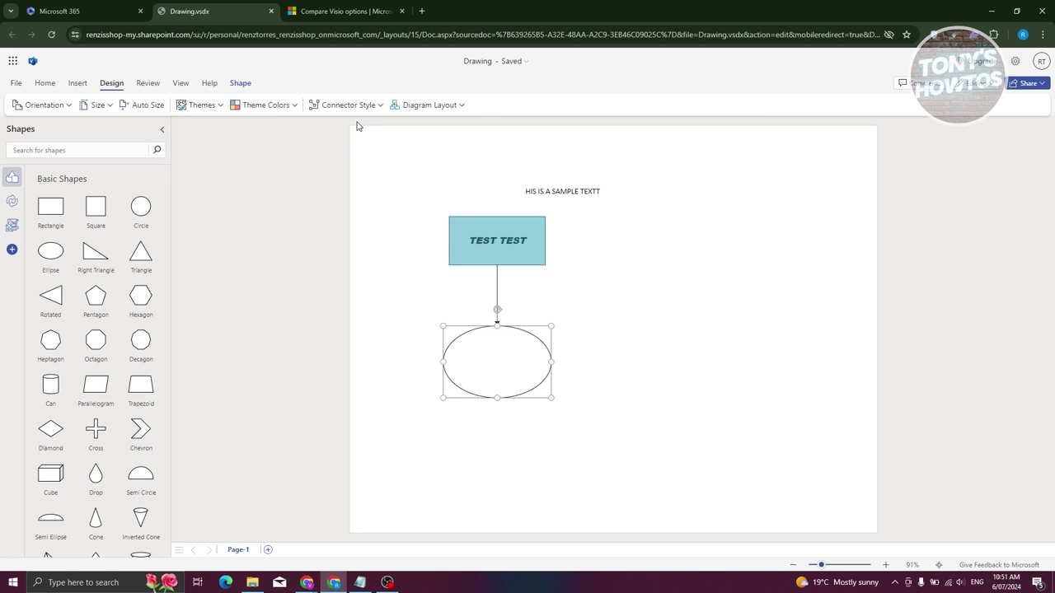
click(293, 109)
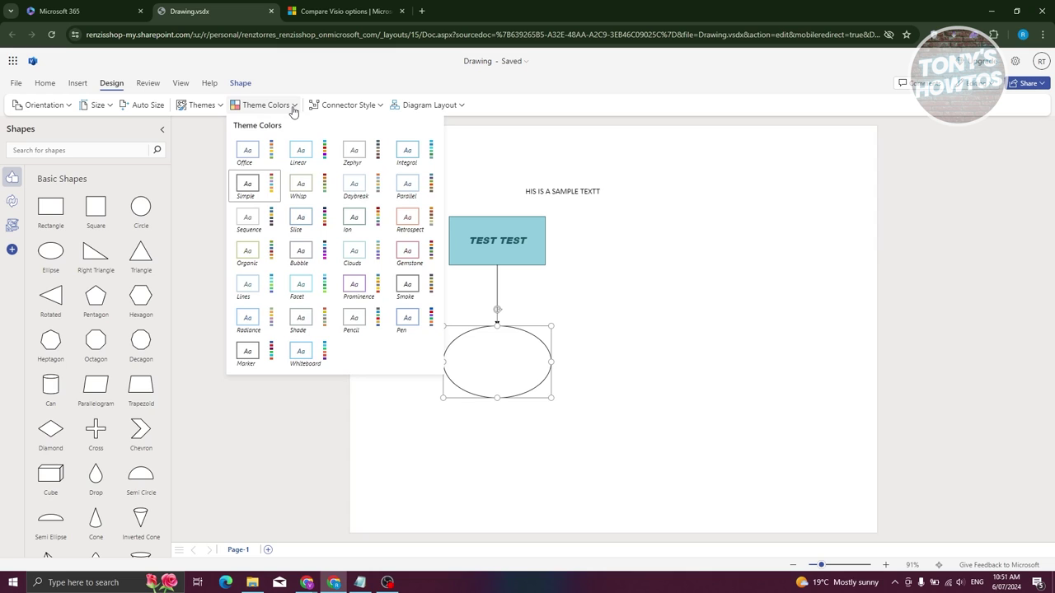
click(292, 110)
click(200, 105)
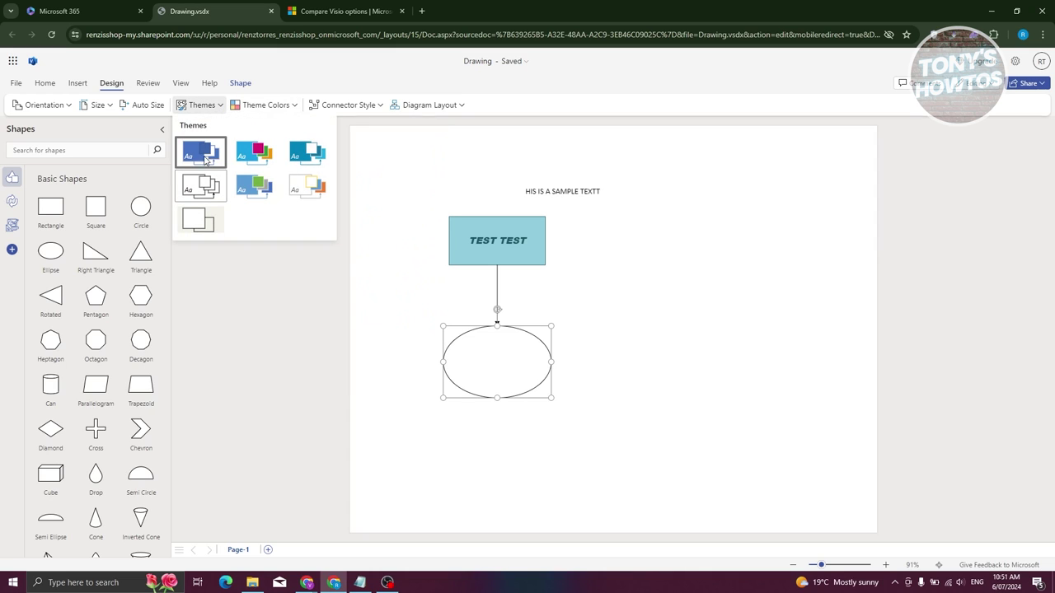
click(253, 153)
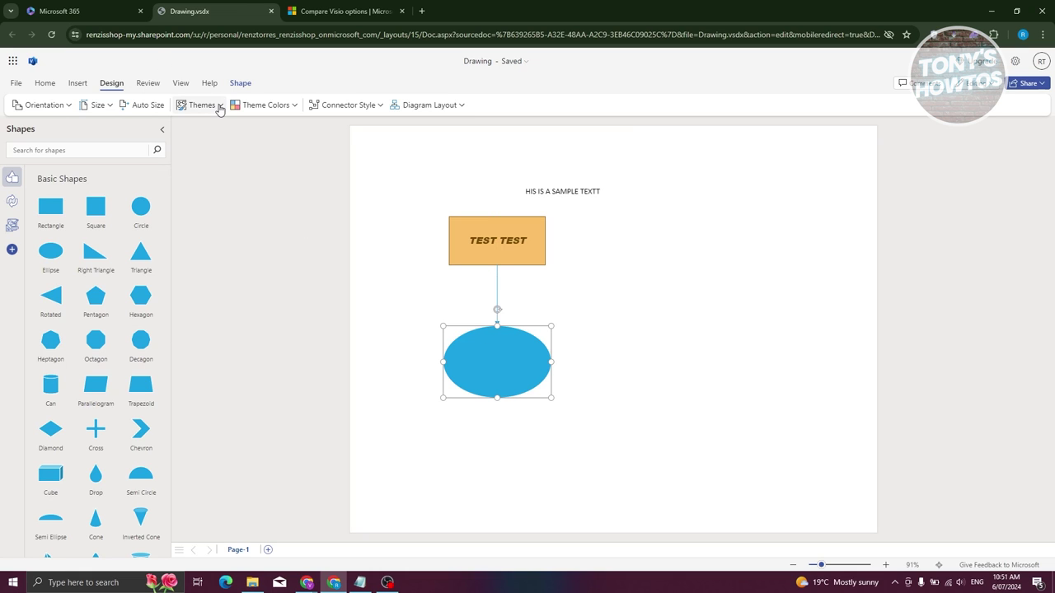
scroll(74, 341, down, 3)
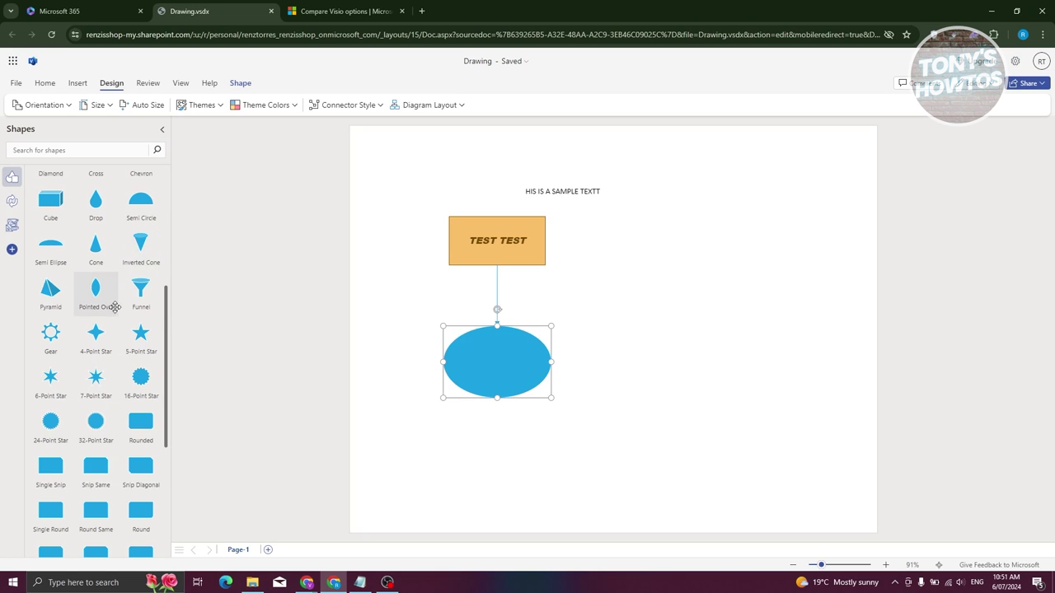
scroll(96, 334, up, 3)
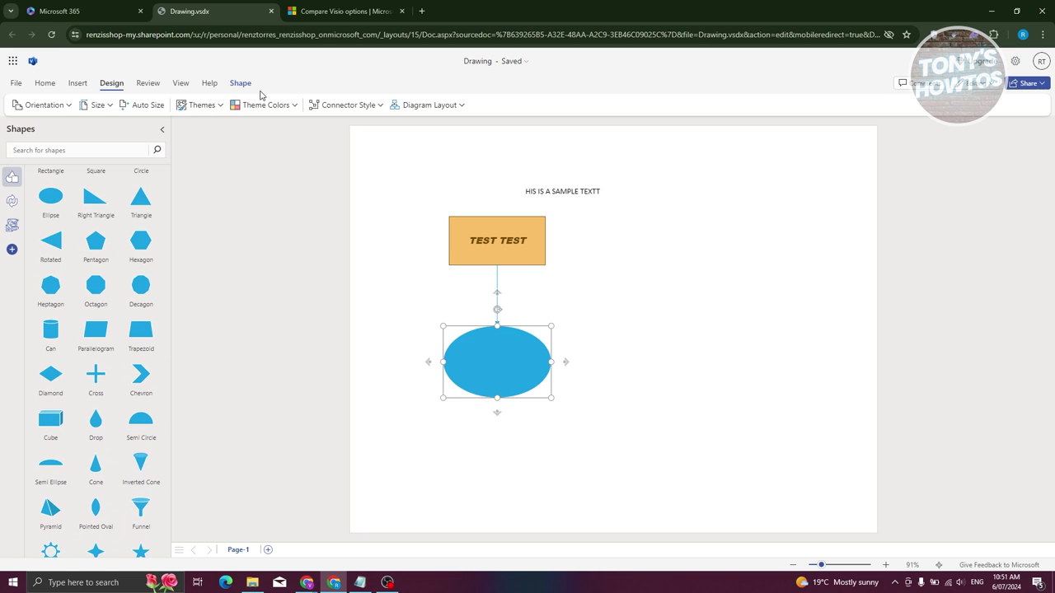
- View the connector style options and move the ellipse to the right so it sits diagonally below the rectangle
click(356, 106)
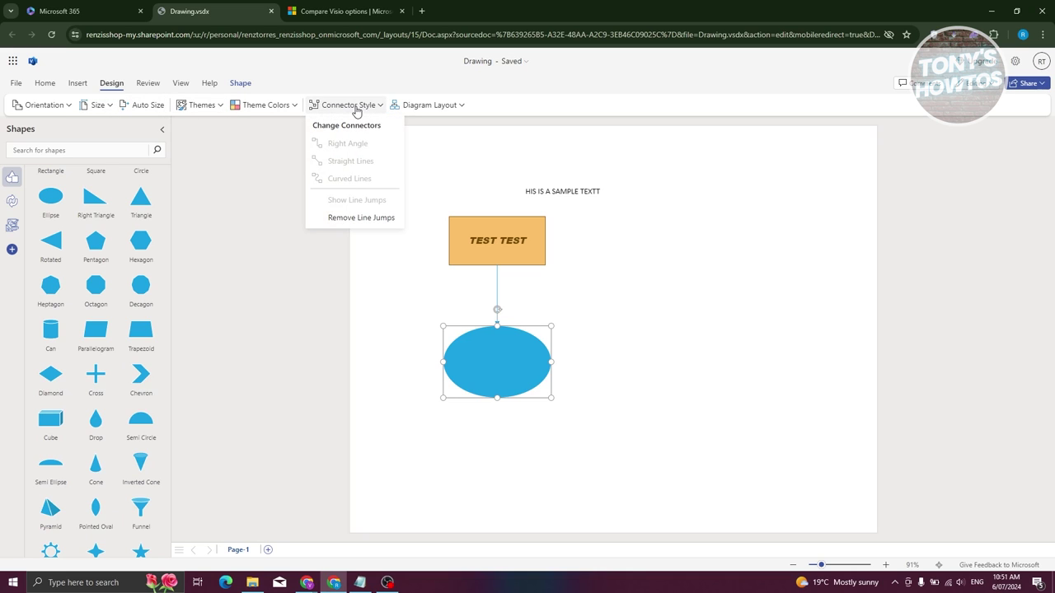
click(497, 284)
click(497, 288)
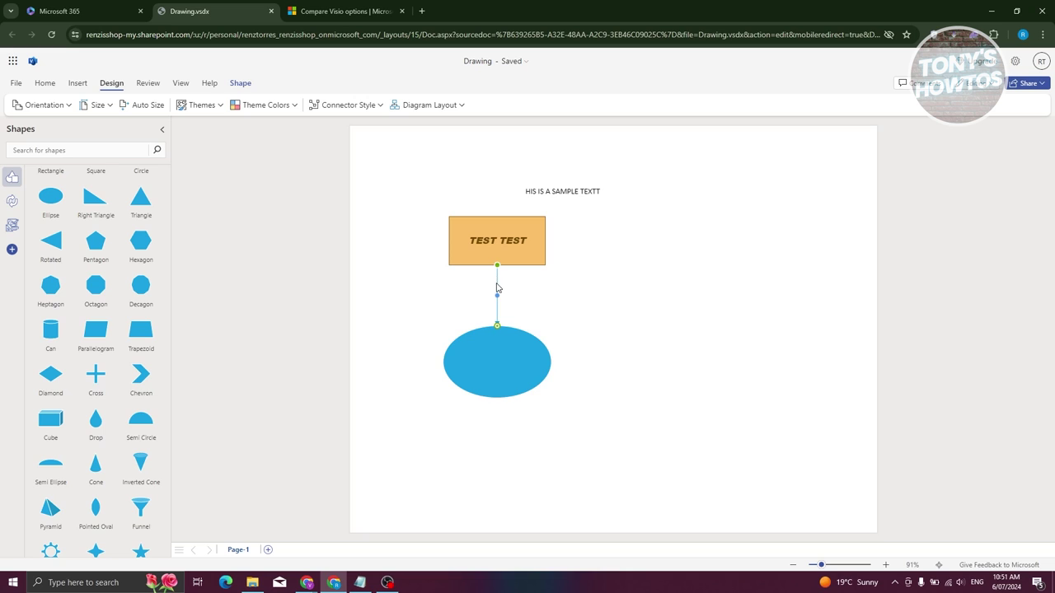
drag(496, 388, 572, 382)
- Reroute the connector between the rectangle and the ellipse into a stair-stepped path with its vertical middle segment between the two shapes
click(534, 274)
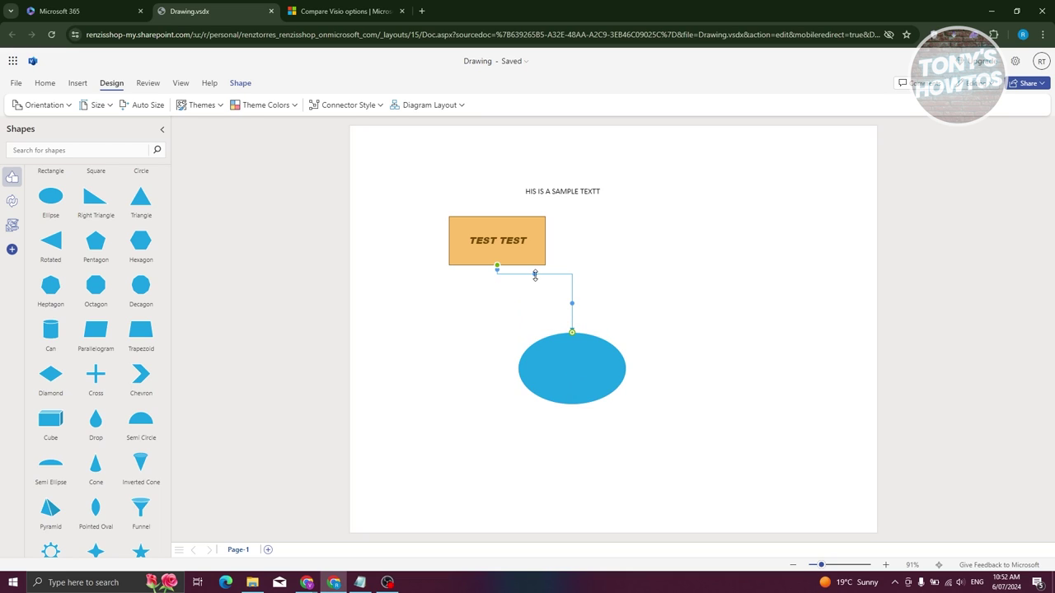
drag(534, 276, 399, 352)
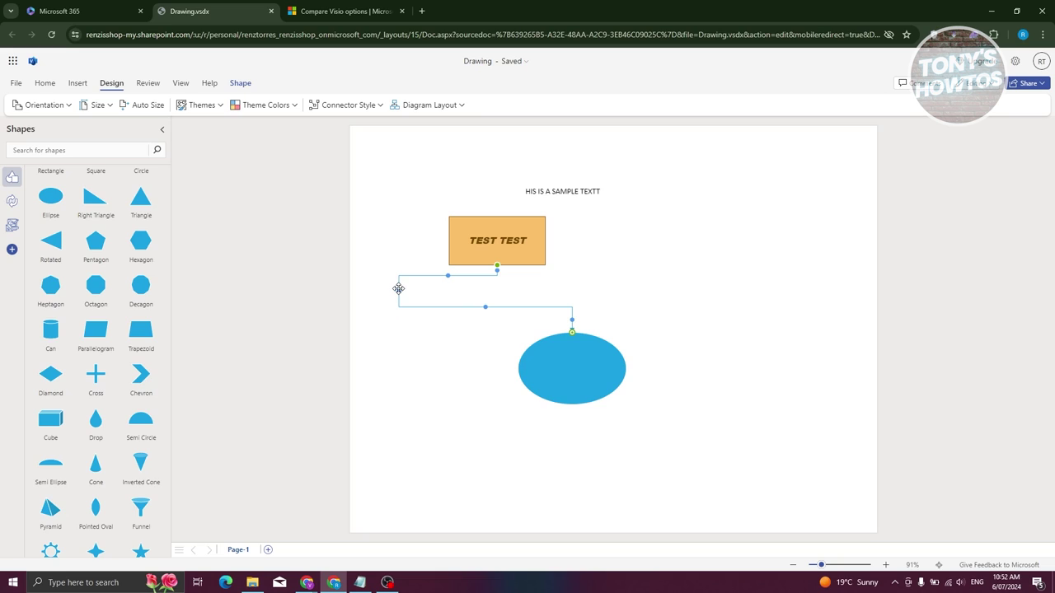
drag(410, 295, 540, 302)
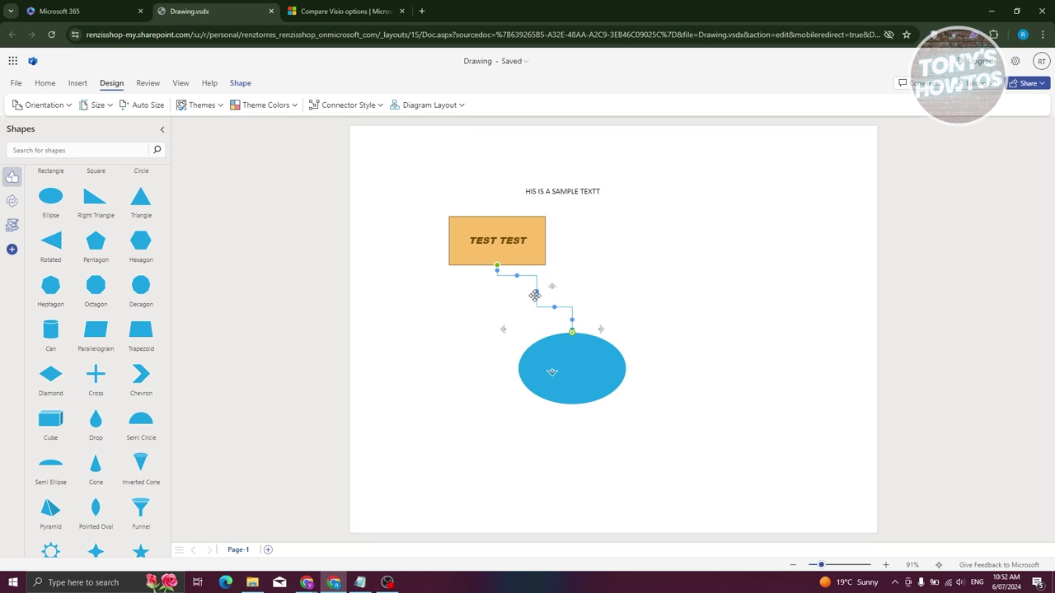
- Apply the Curved Lines connector style to the drawing's connector, and switch it back to Right Angle
click(371, 112)
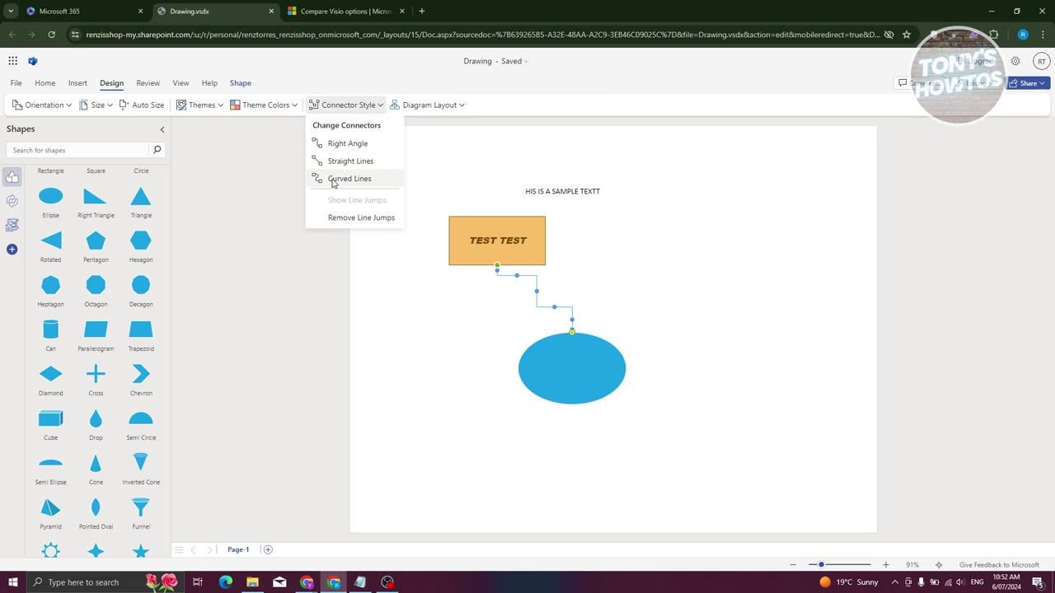
click(333, 181)
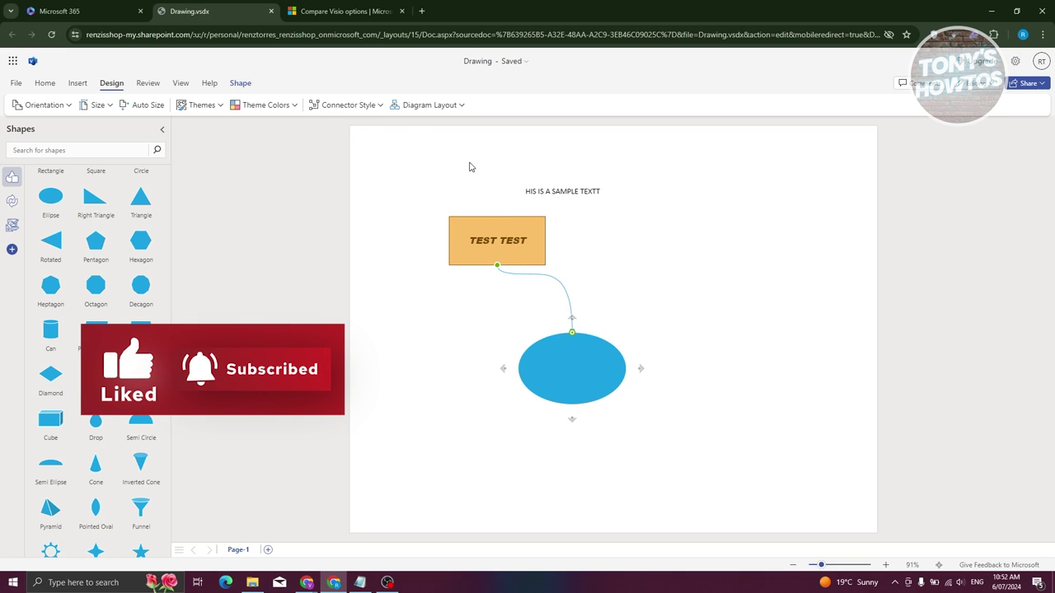
click(361, 107)
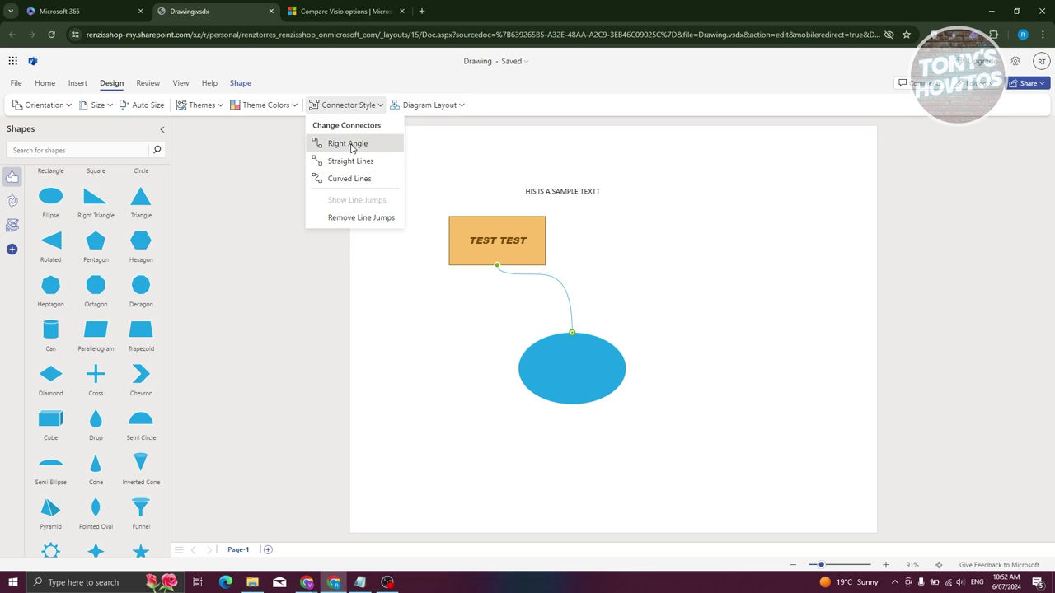
click(349, 145)
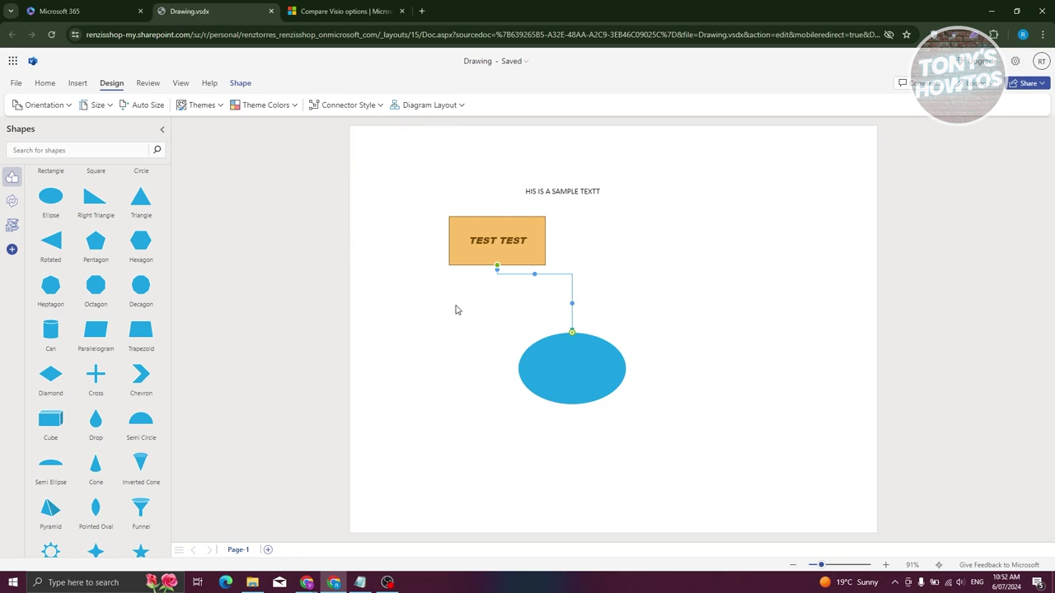
- Add a right triangle connected to the right side of the TEST TEST rectangle and move it farther right
mouse_move(560, 240)
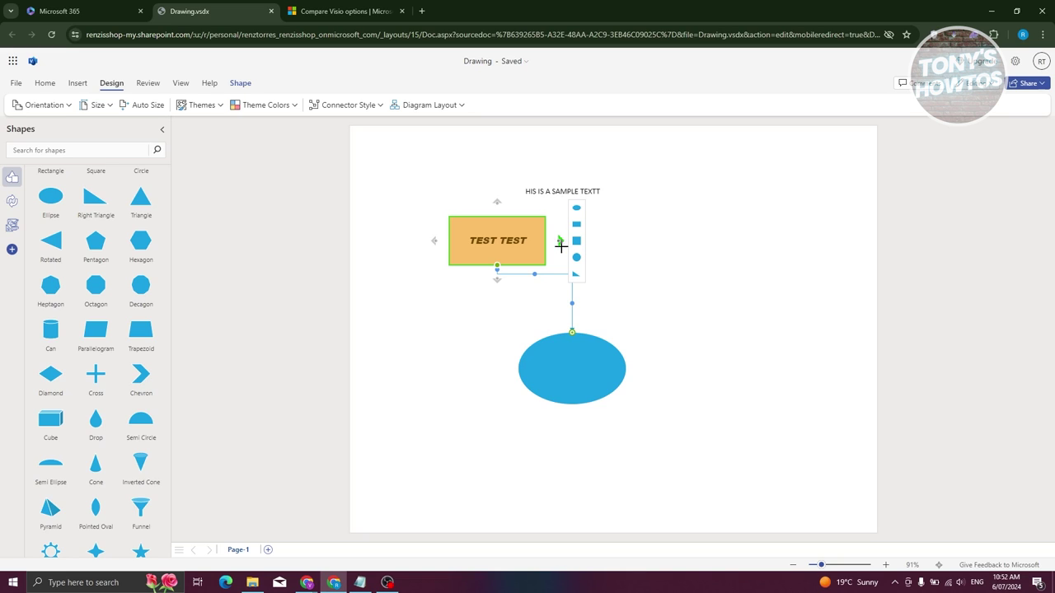
click(577, 280)
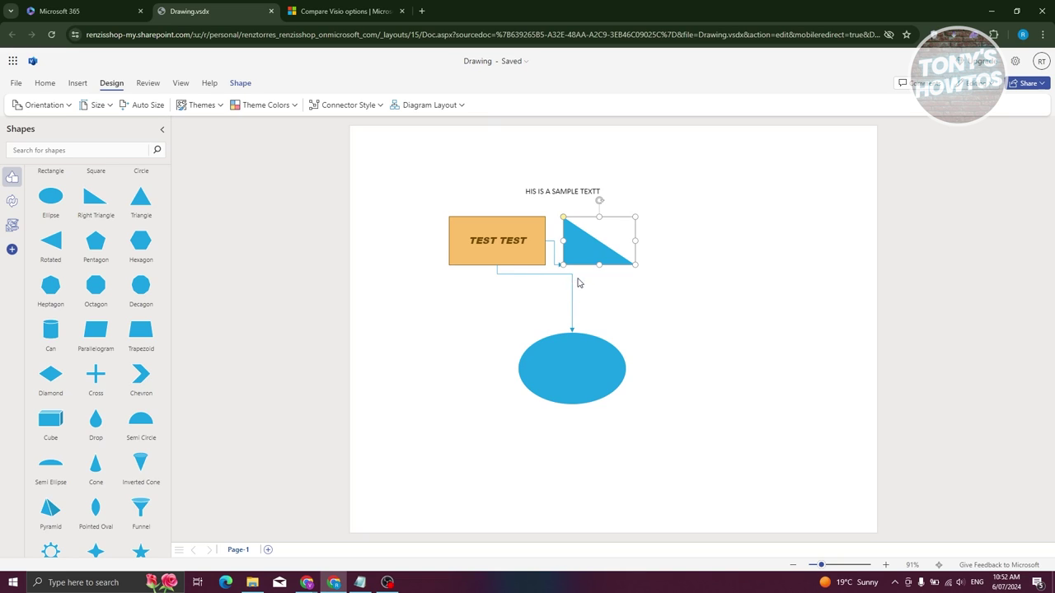
drag(594, 240, 688, 226)
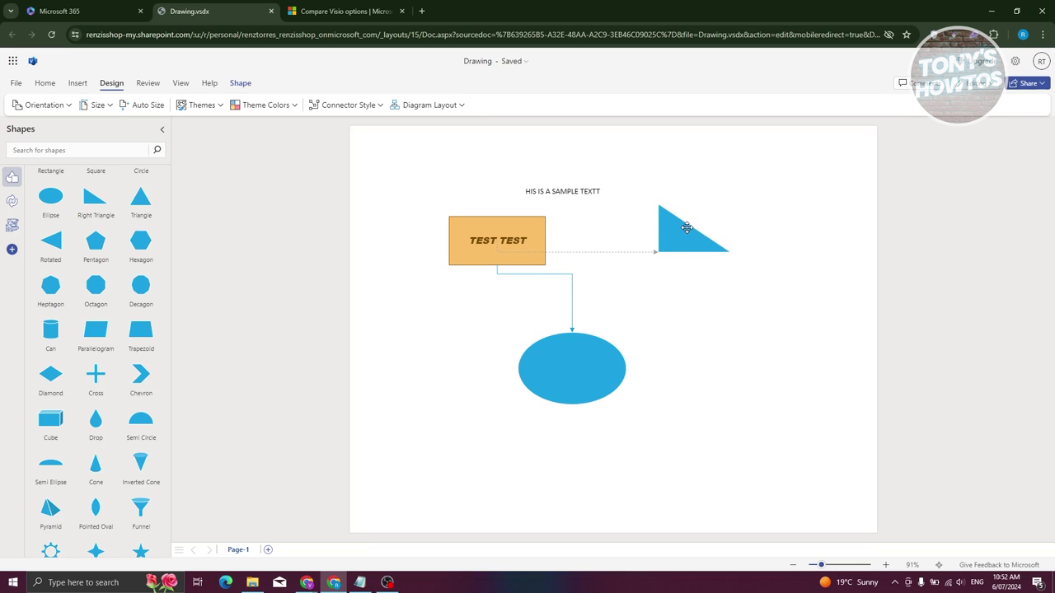
click(681, 241)
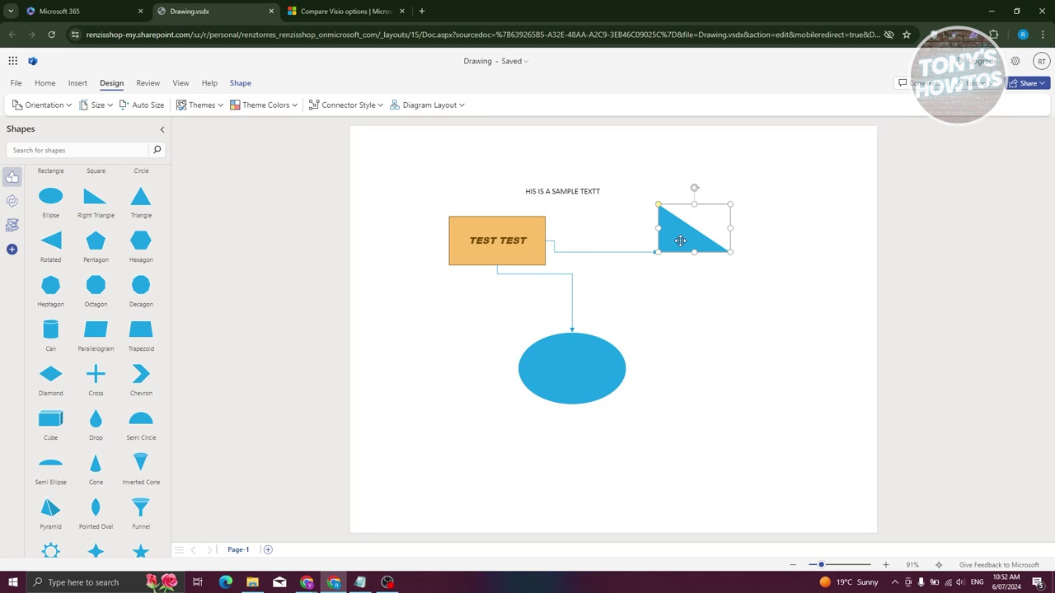
- Level the triangle with the TEST TEST rectangle so their connector runs nearly straight into its left edge, and narrow the triangle slightly
click(604, 251)
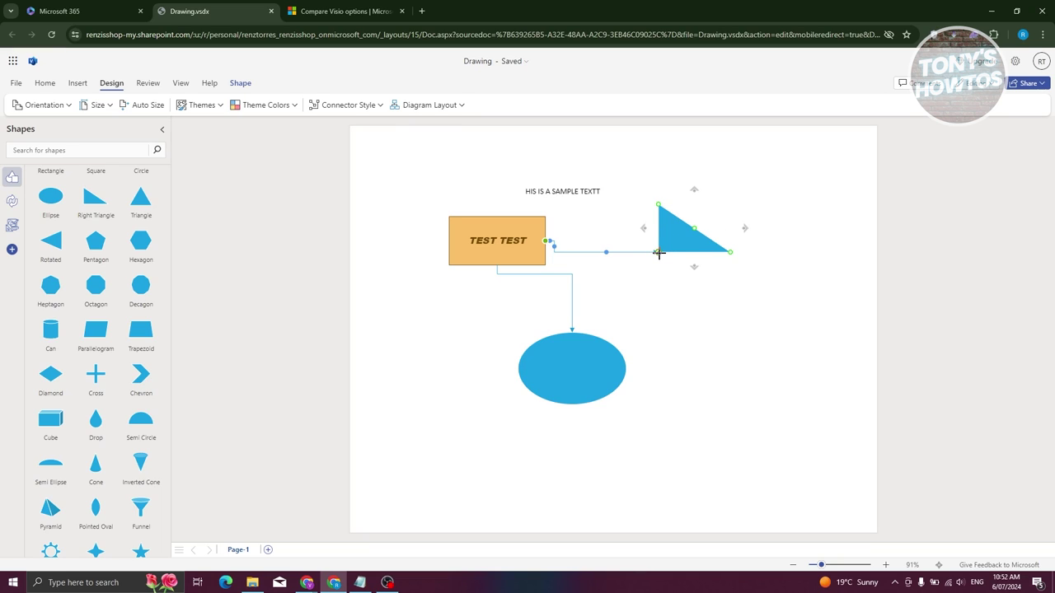
drag(656, 252, 678, 251)
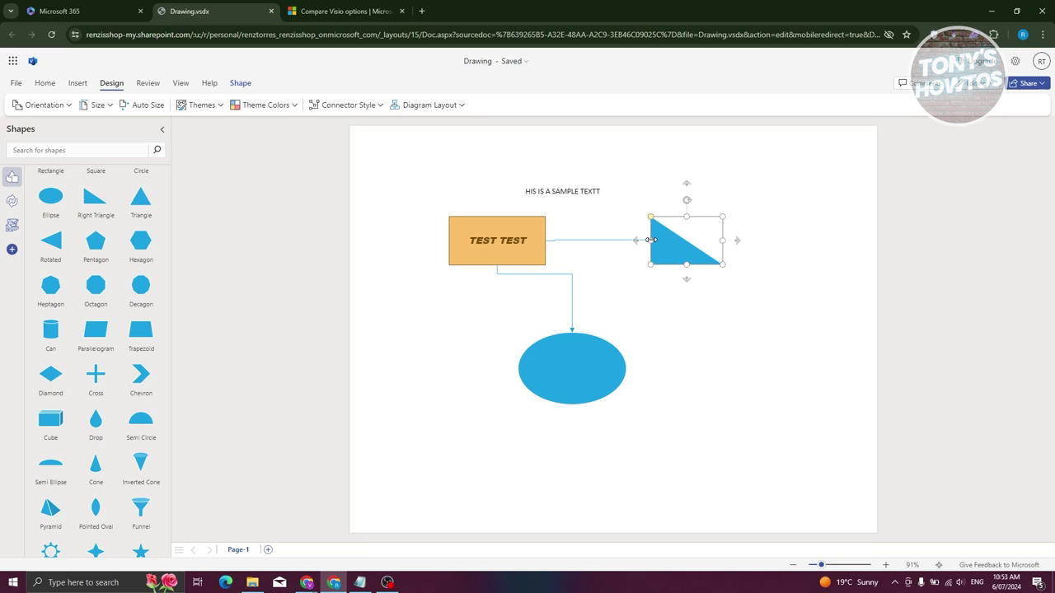
drag(651, 240, 655, 240)
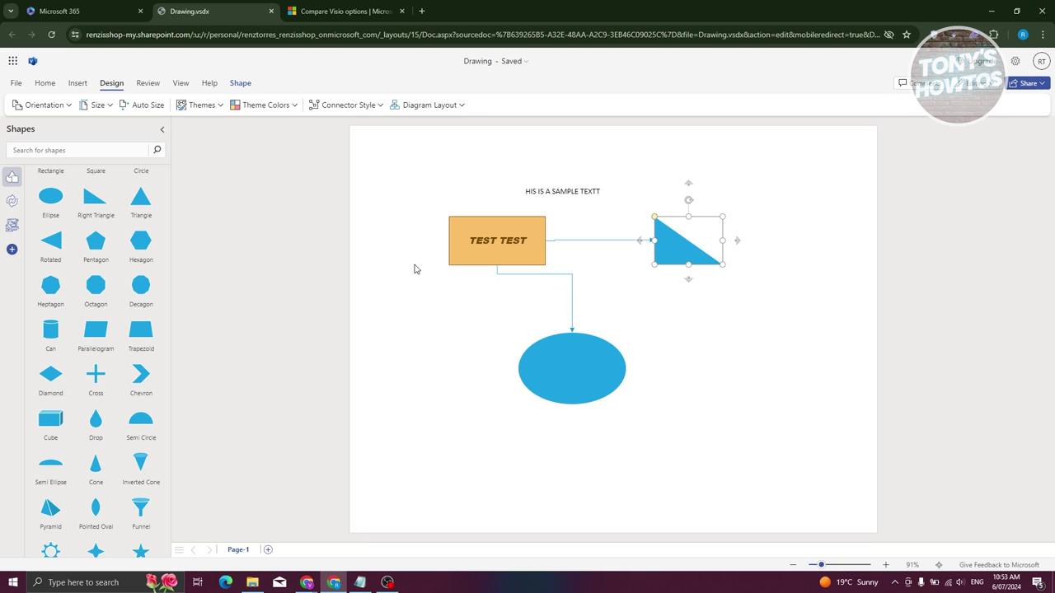
click(267, 278)
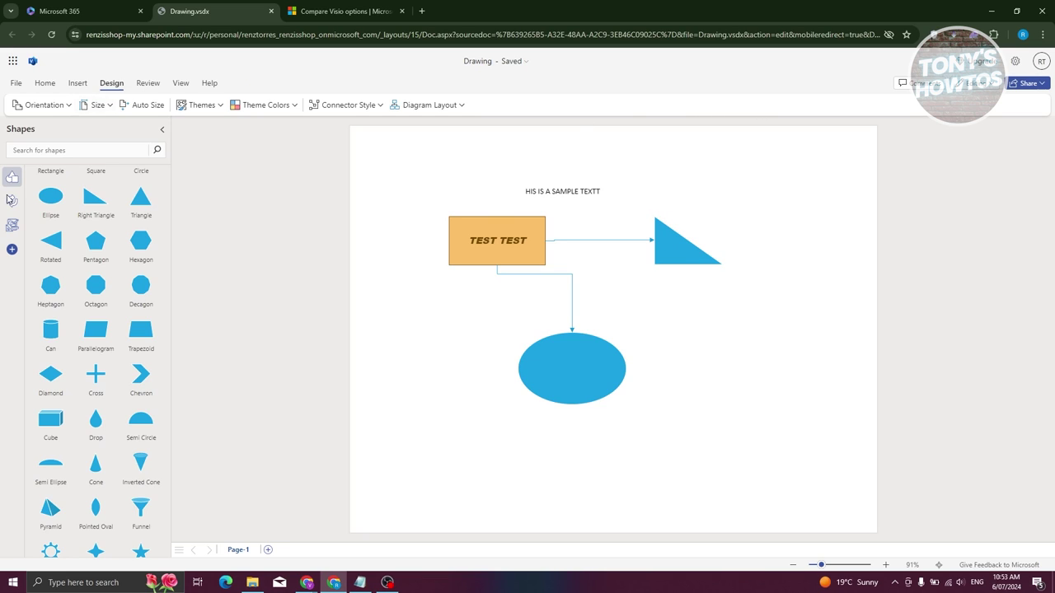
- Add the Basic Flowchart Shapes set from the Flowcharts category of the Visio shapes and display its shapes
click(13, 250)
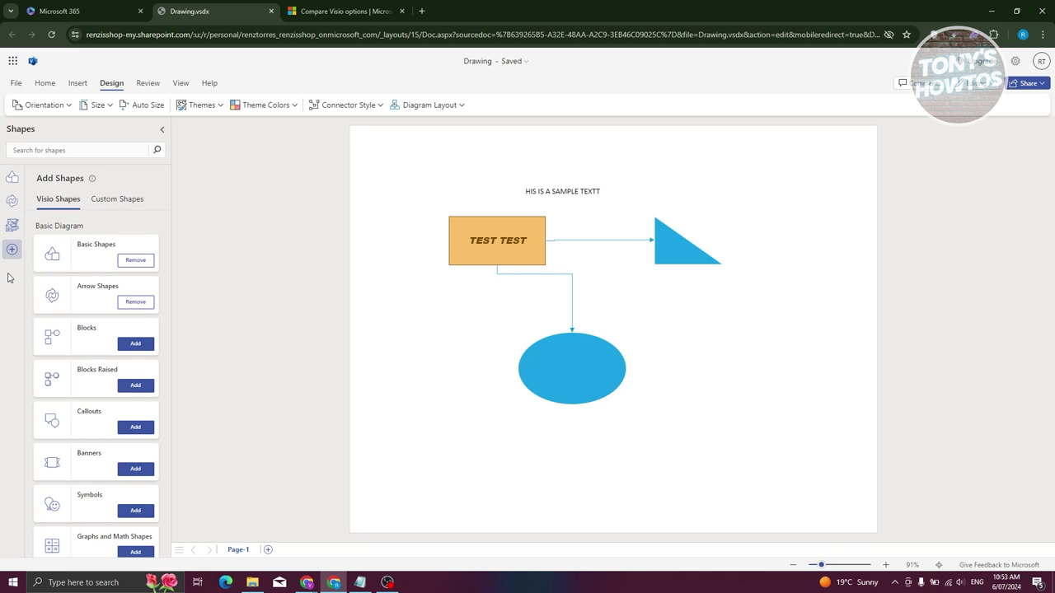
scroll(106, 343, down, 1)
scroll(106, 344, down, 1)
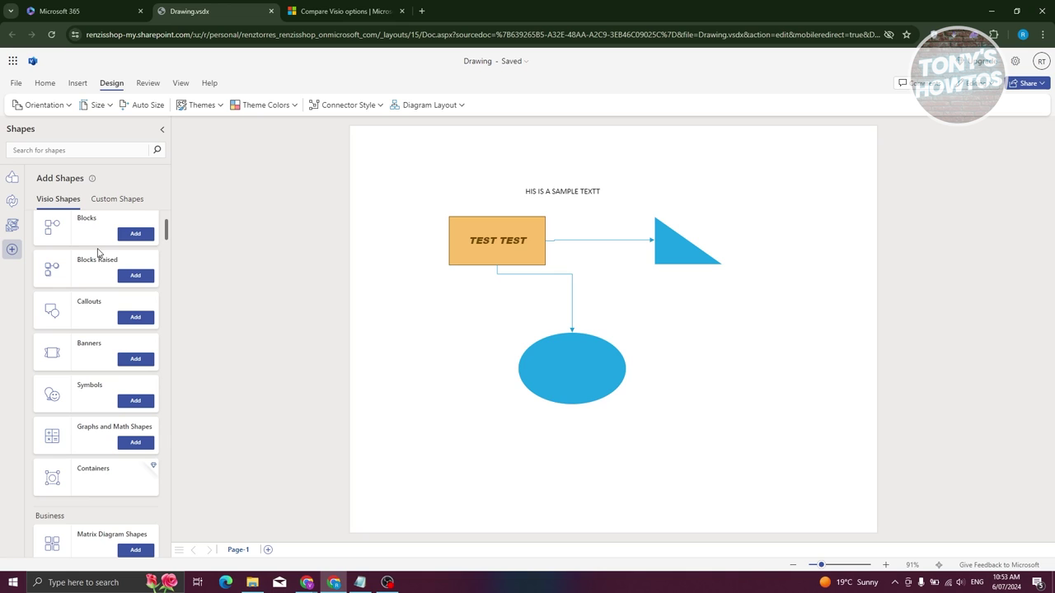
scroll(90, 313, down, 1)
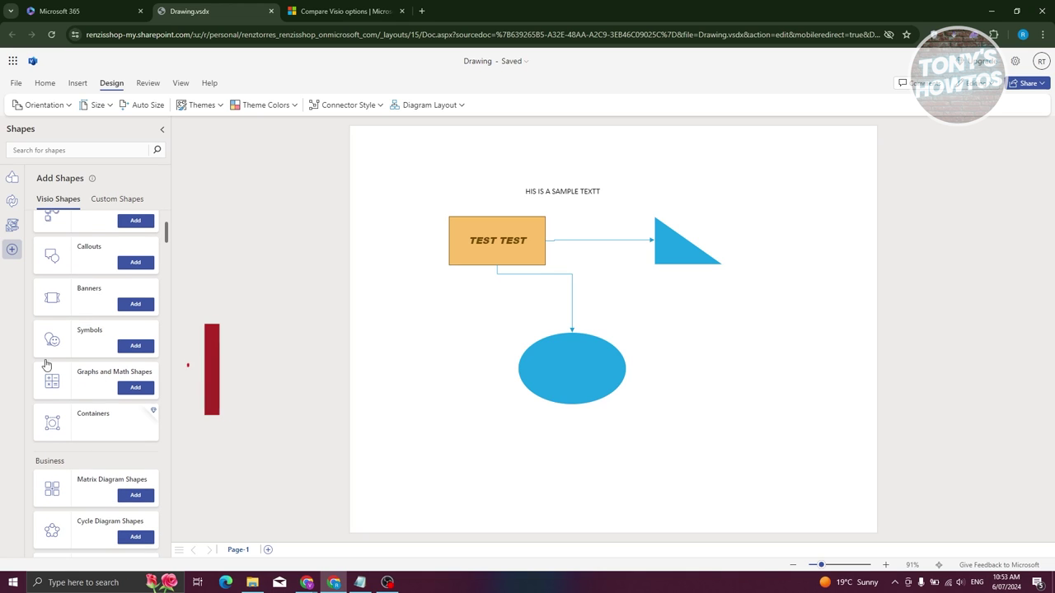
scroll(96, 376, down, 5)
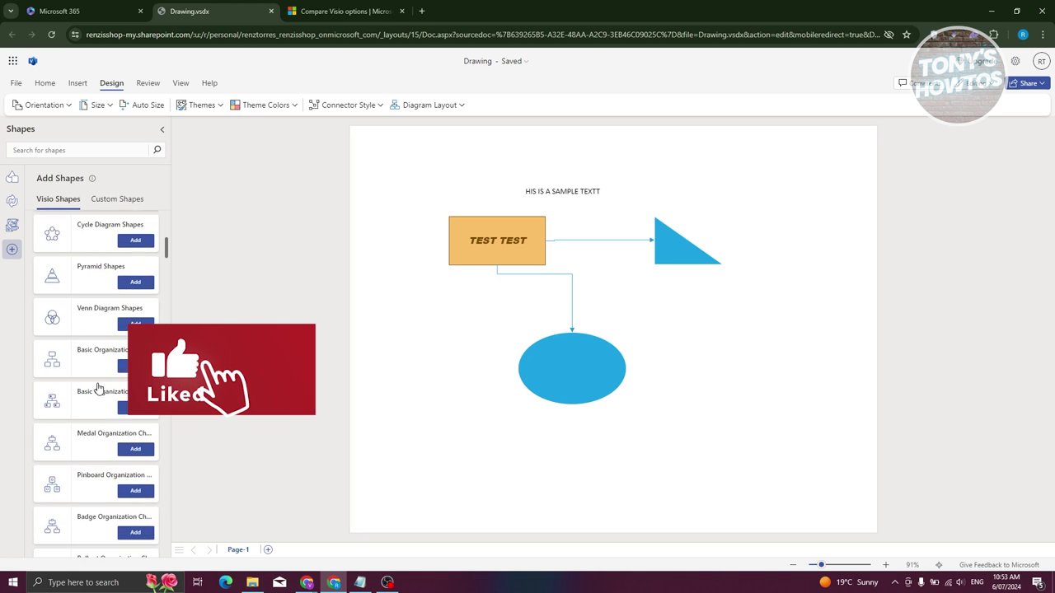
scroll(98, 398, down, 8)
scroll(74, 438, down, 2)
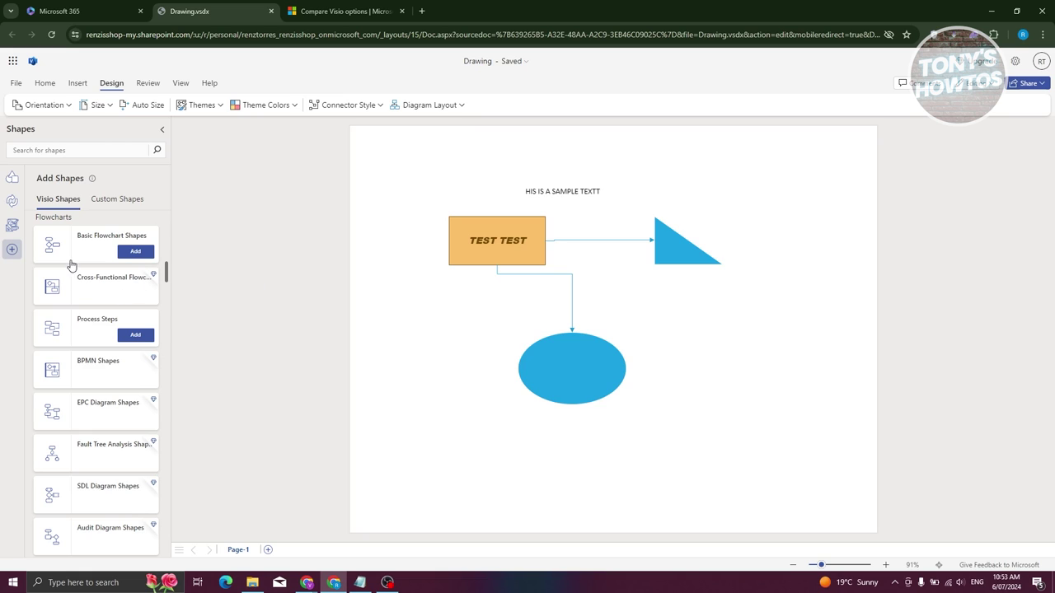
click(135, 252)
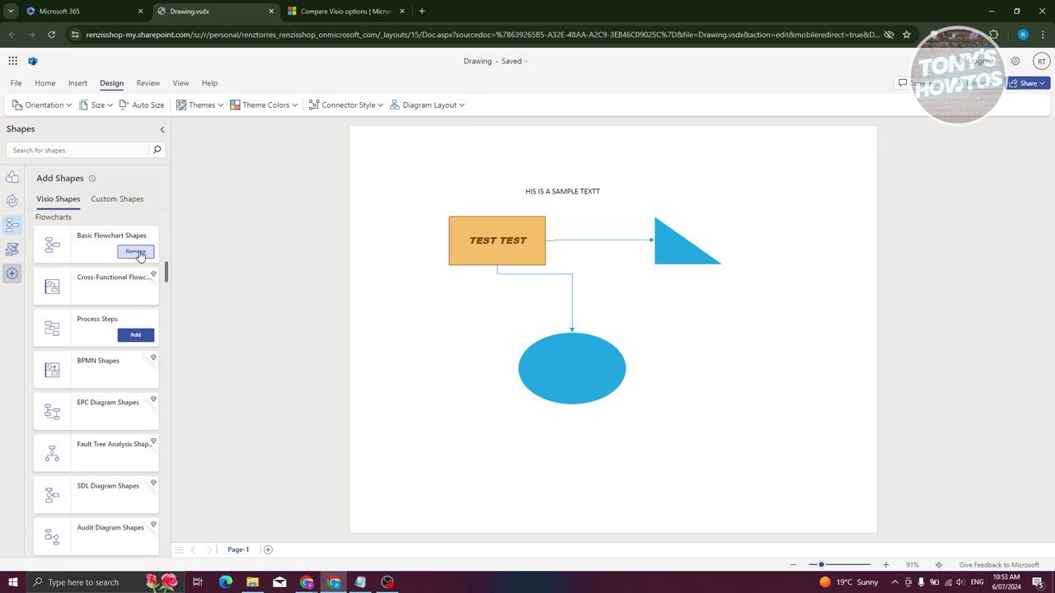
click(12, 226)
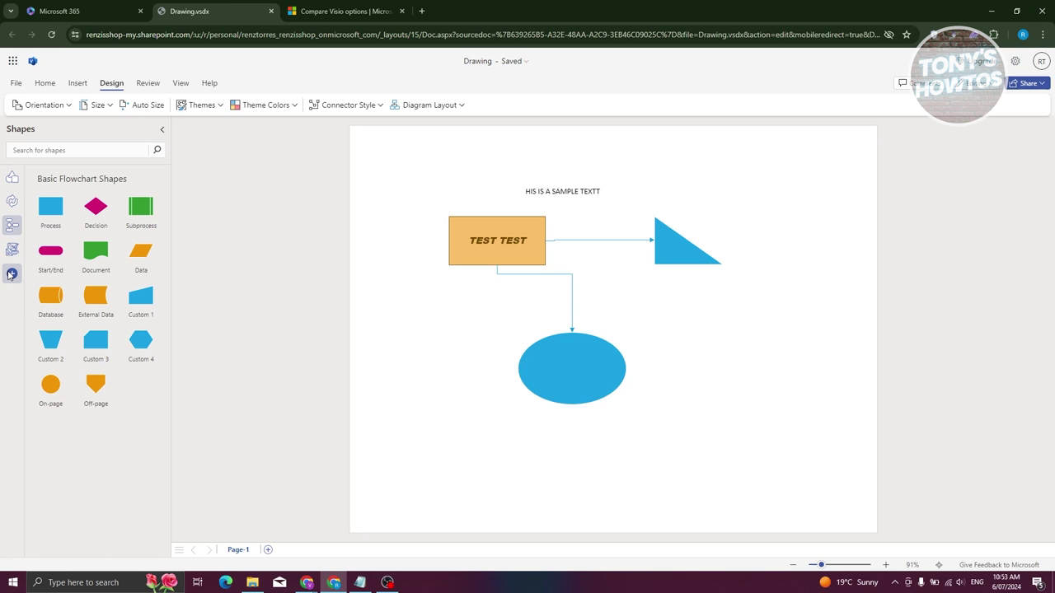
- Look over the other available shape sets, the new drawing templates and the file info, and return to the drawing
click(12, 274)
scroll(90, 322, down, 5)
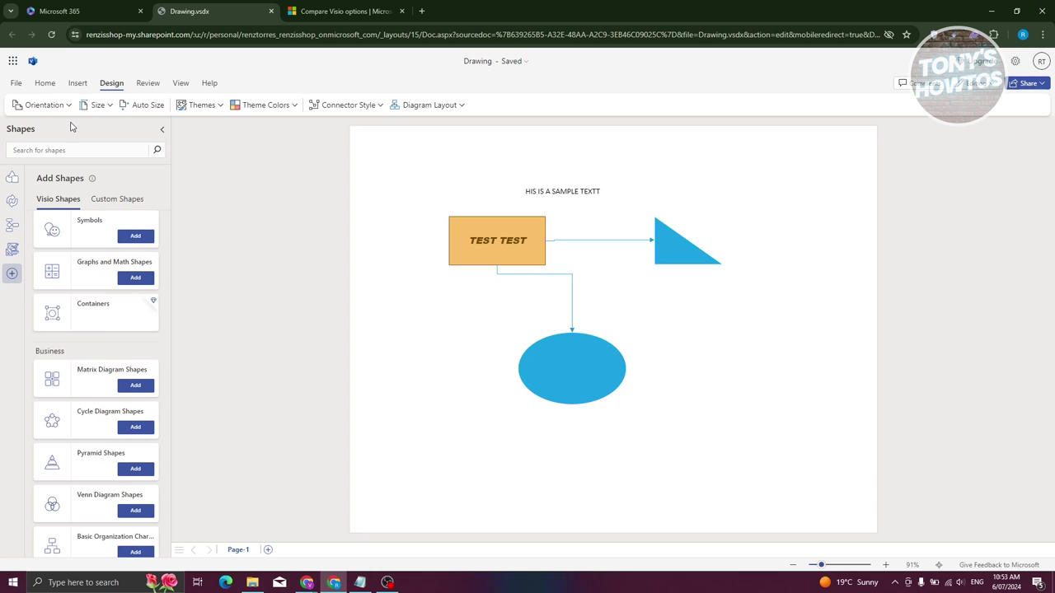
click(16, 83)
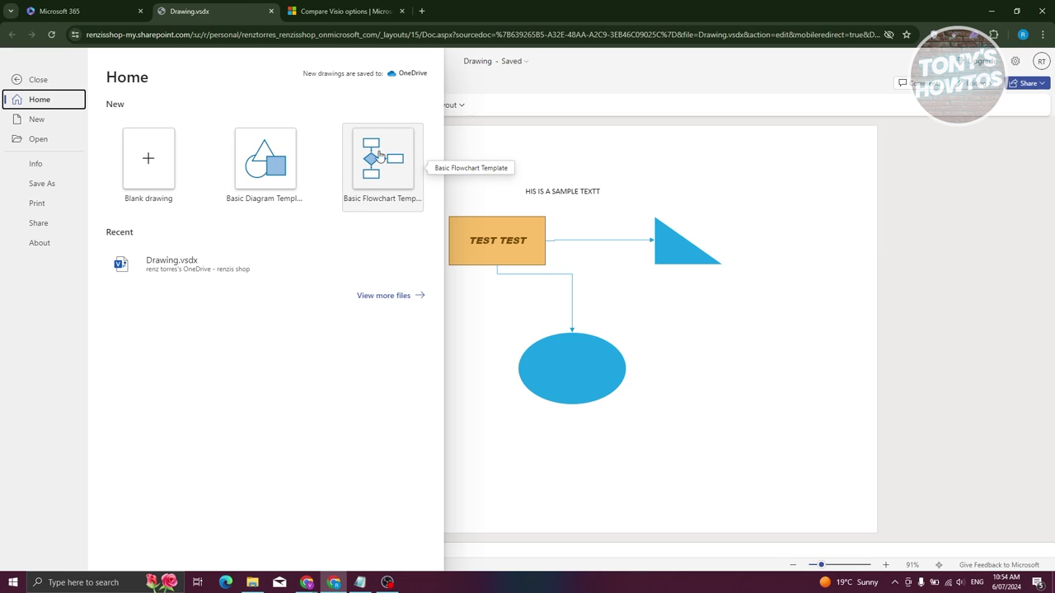
click(37, 164)
click(958, 300)
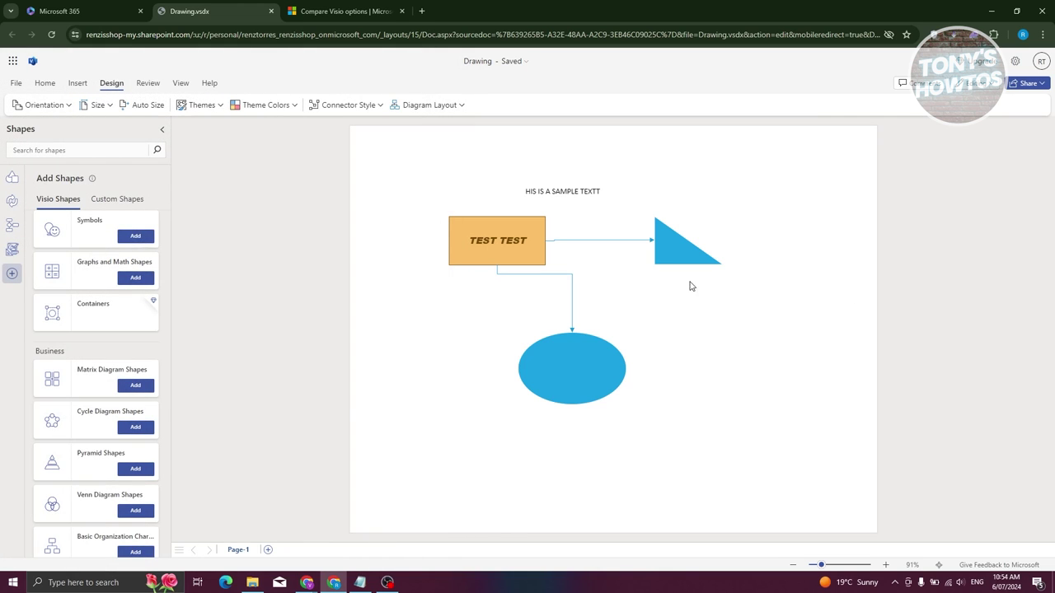